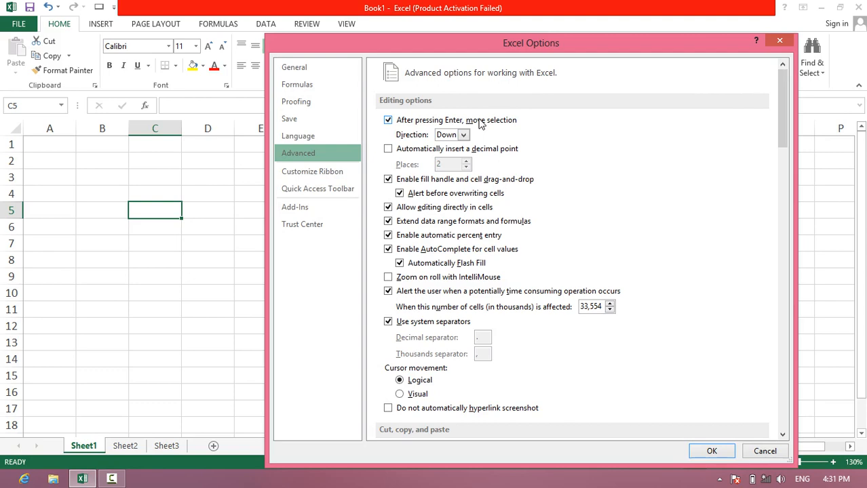
- Close the options dialog and move the cell selection down column C to C9
key(Escape)
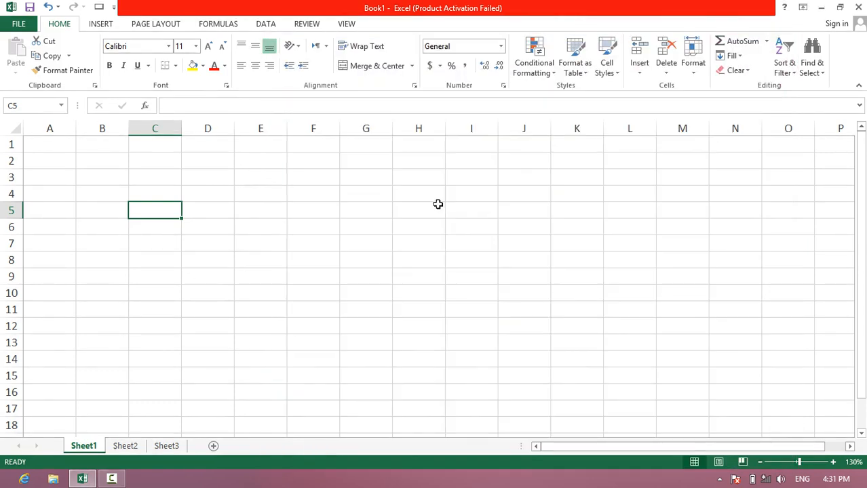
key(Down)
key(Down)
key(Down)
key(Down)
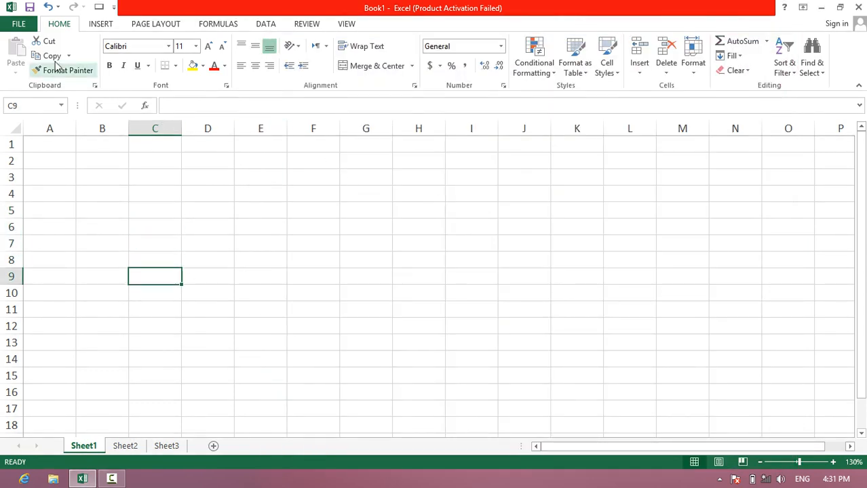
- Set the direction in which the selection moves after Enter to Right in the advanced options
click(19, 24)
click(61, 308)
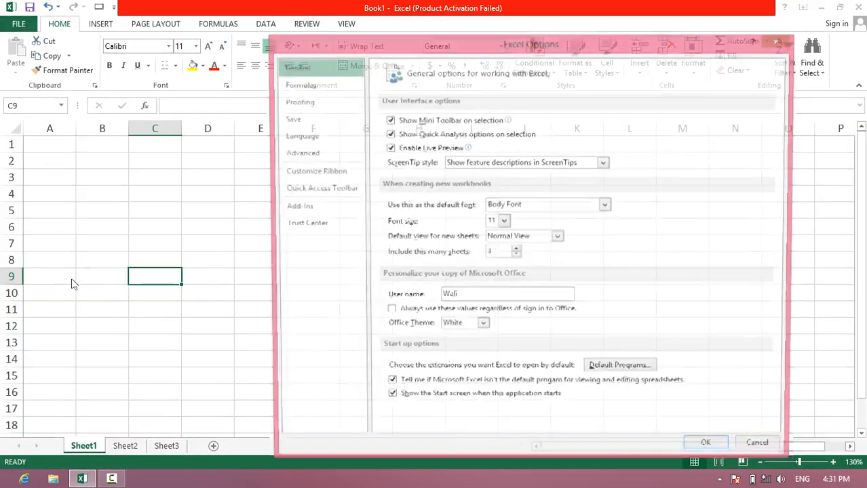
click(298, 152)
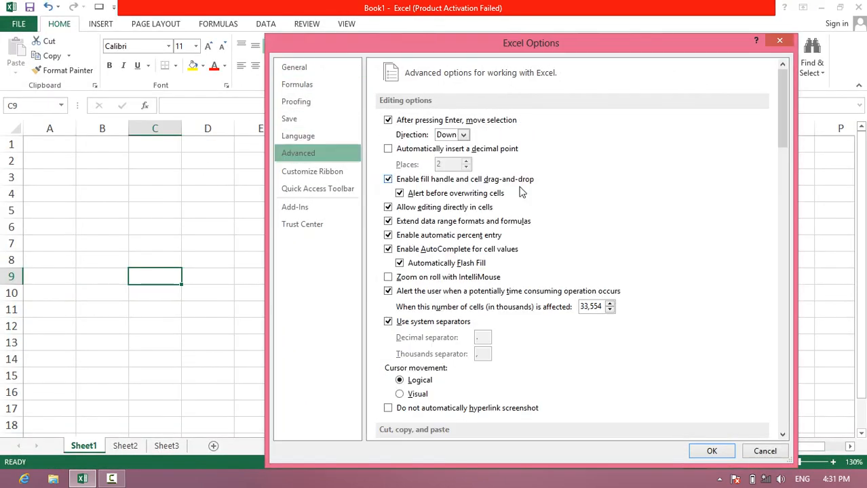
click(464, 135)
click(448, 160)
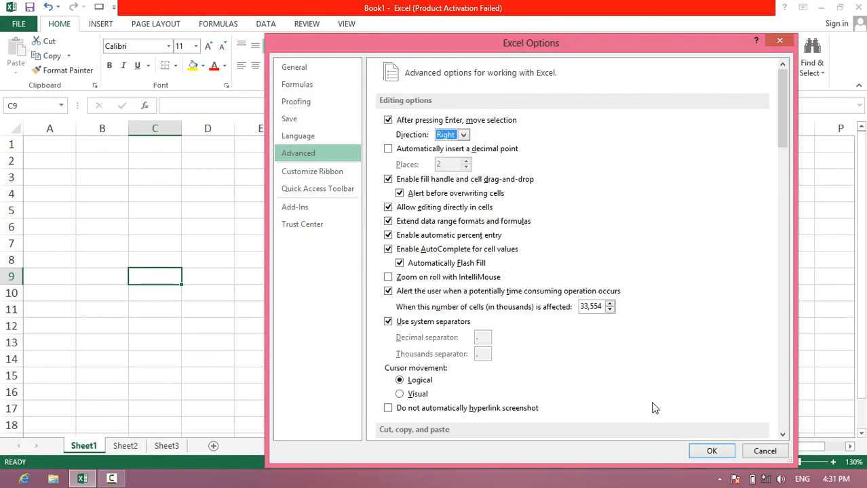
click(705, 453)
- Test the new movement direction by advancing the selection along row 9 to I9
key(Return)
key(Return)
key(Return)
key(Return)
key(Return)
key(Return)
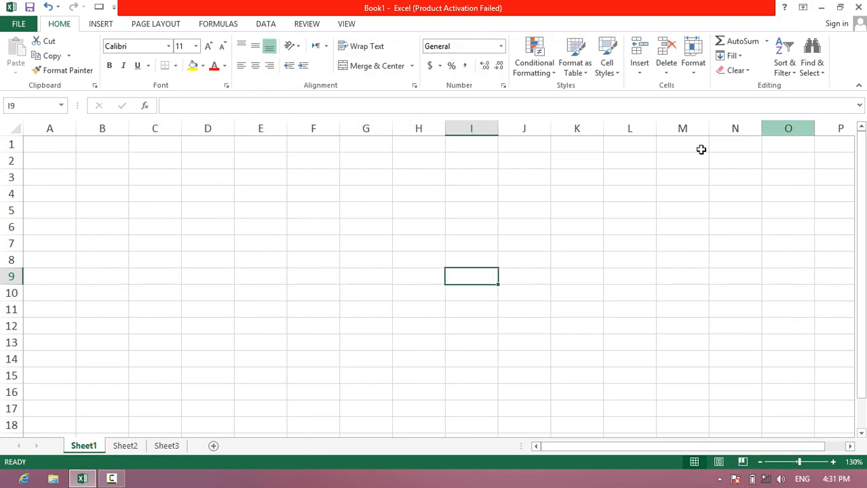
- Select cell C5 and set the after-Enter selection direction to Down in the advanced options
click(160, 211)
click(6, 25)
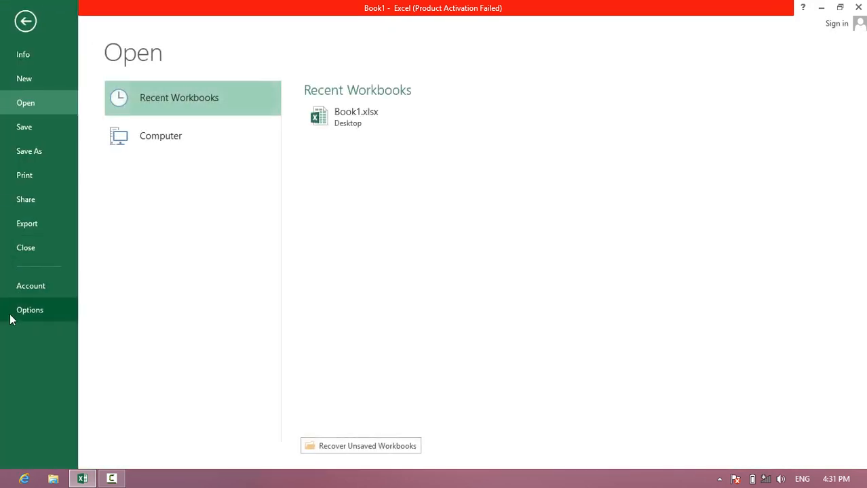
click(10, 312)
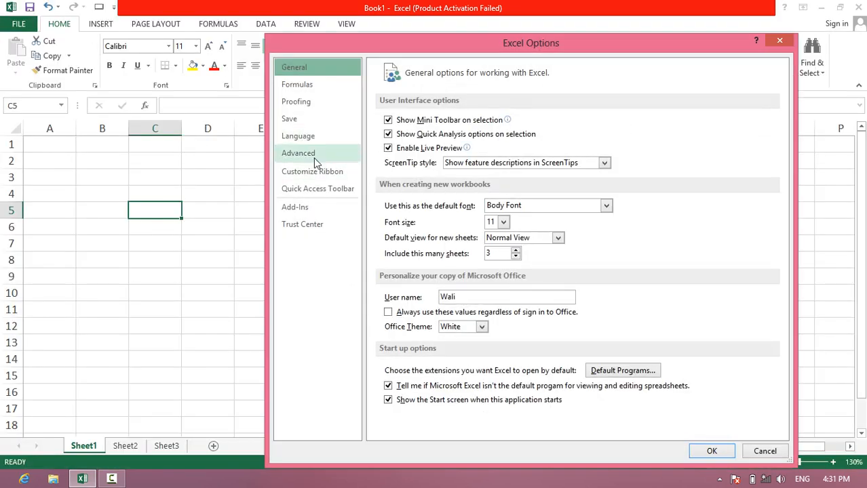
click(298, 152)
click(461, 137)
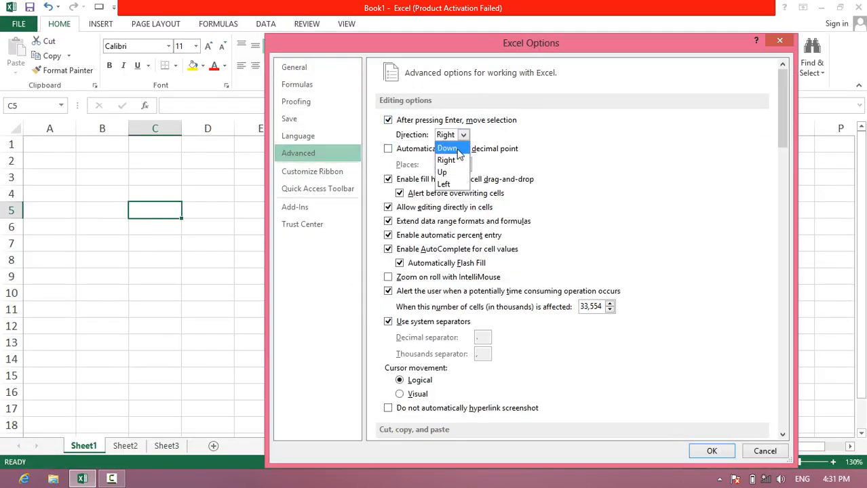
click(459, 148)
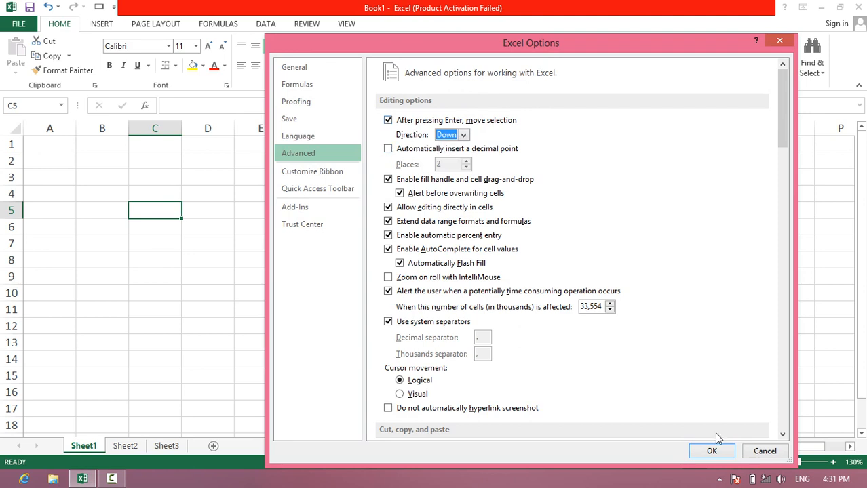
click(711, 453)
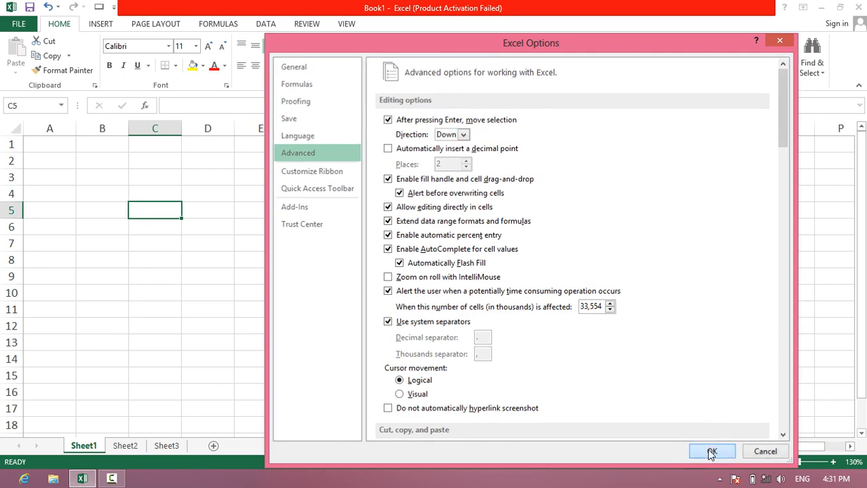
- Enter 100 in cell C3 and 200 in cell C4
click(162, 184)
text(100)
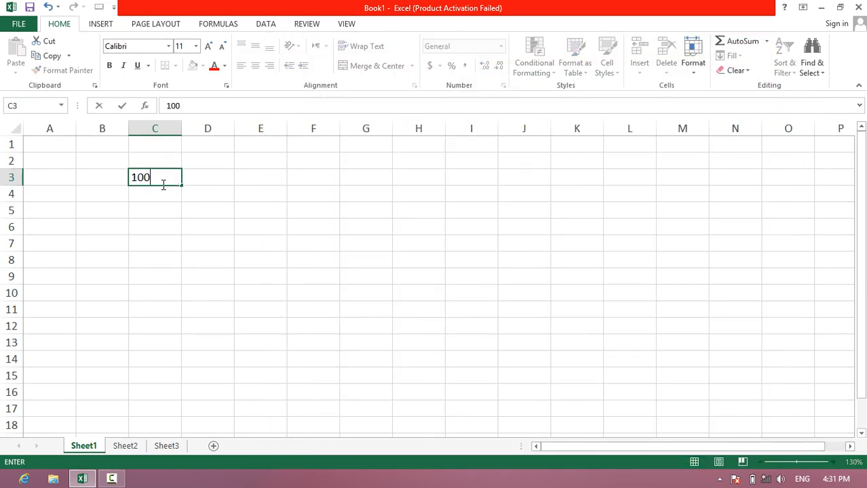
key(Return)
text(200)
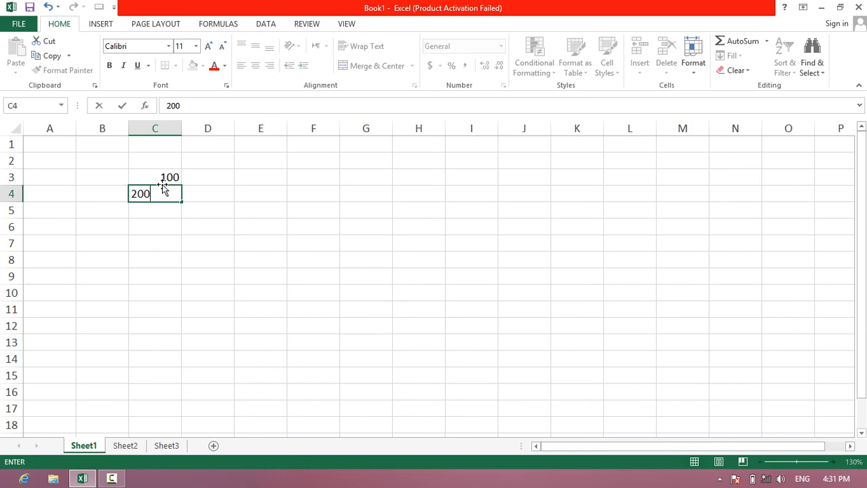
key(Return)
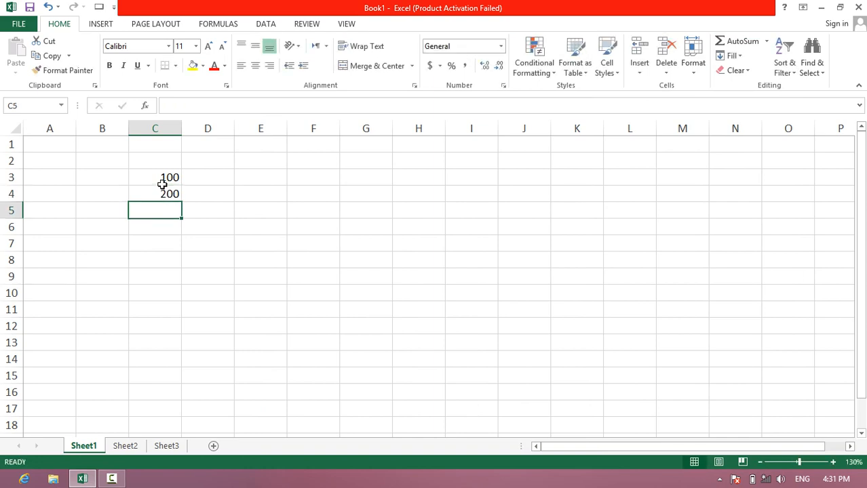
- Turn on automatic decimal point insertion with 2 places in the advanced editing options
click(18, 23)
click(22, 310)
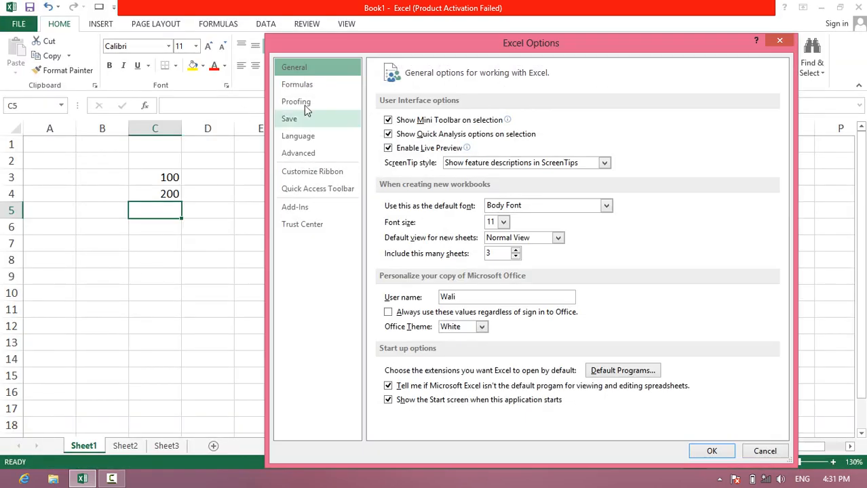
click(303, 153)
click(405, 149)
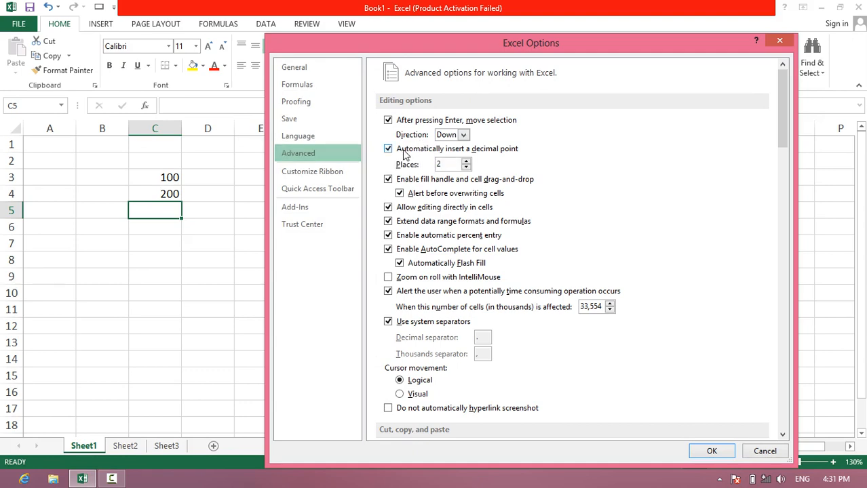
click(699, 449)
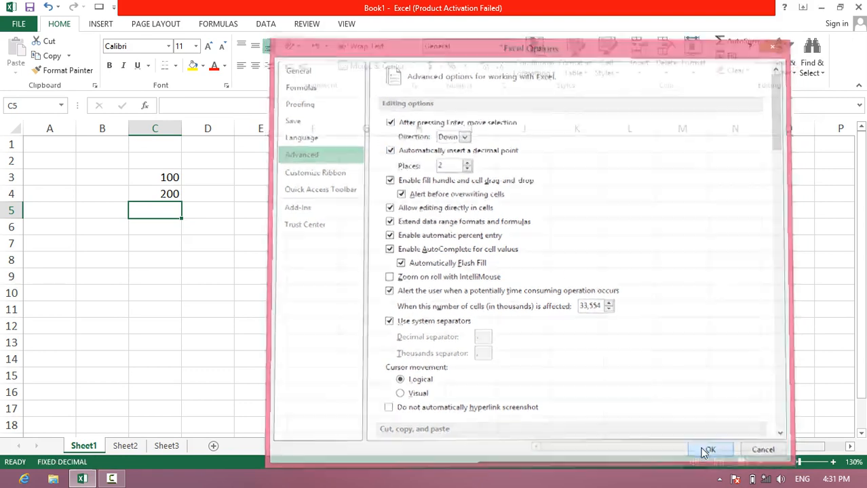
- Enter 100 in cell C5 and 200 in cell C6 to test the automatic decimal point
text(100)
key(Return)
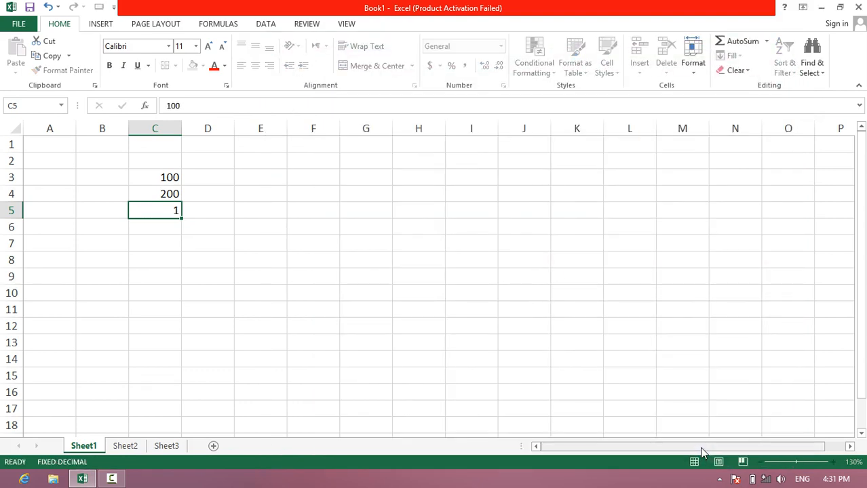
text(2)
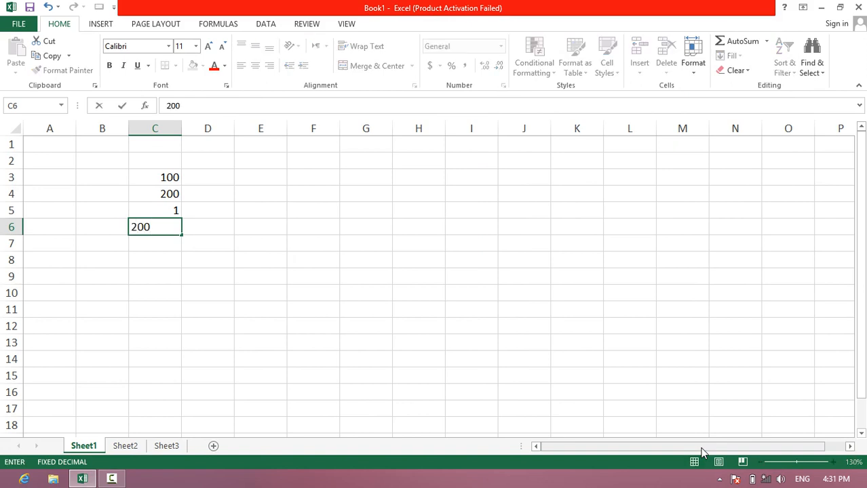
text(00)
key(Return)
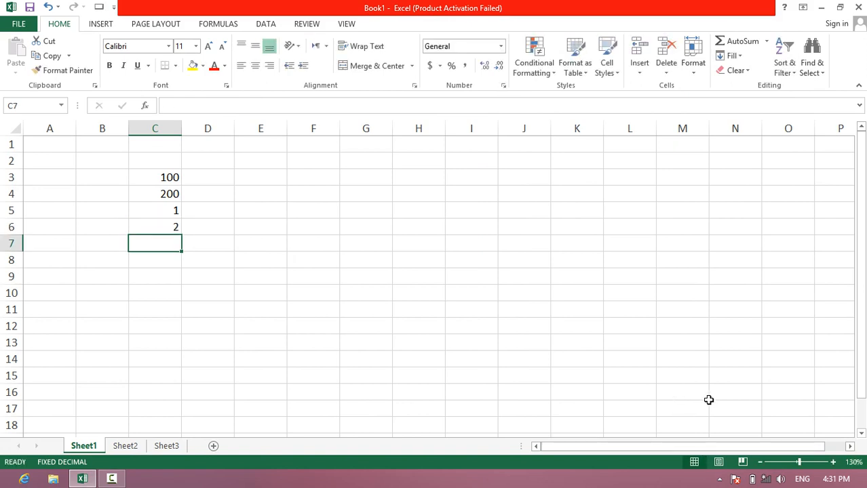
- Set the number of places for automatic decimal point insertion to -2 in the advanced options
click(20, 27)
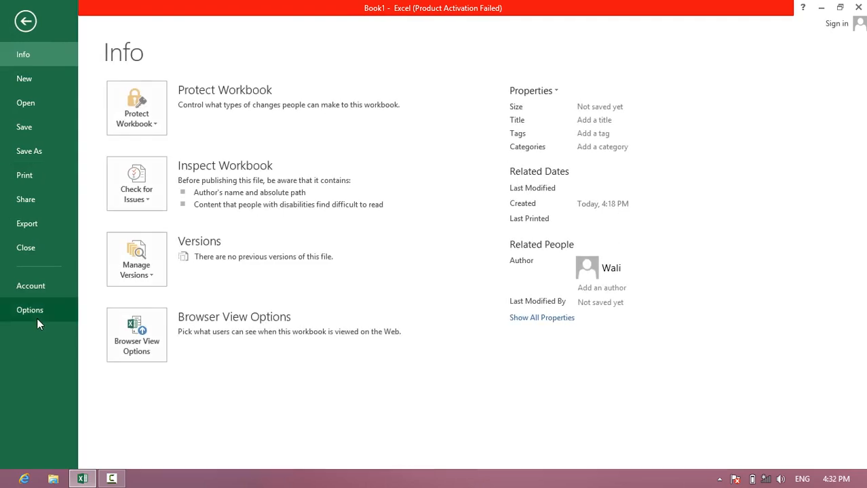
click(30, 310)
click(318, 152)
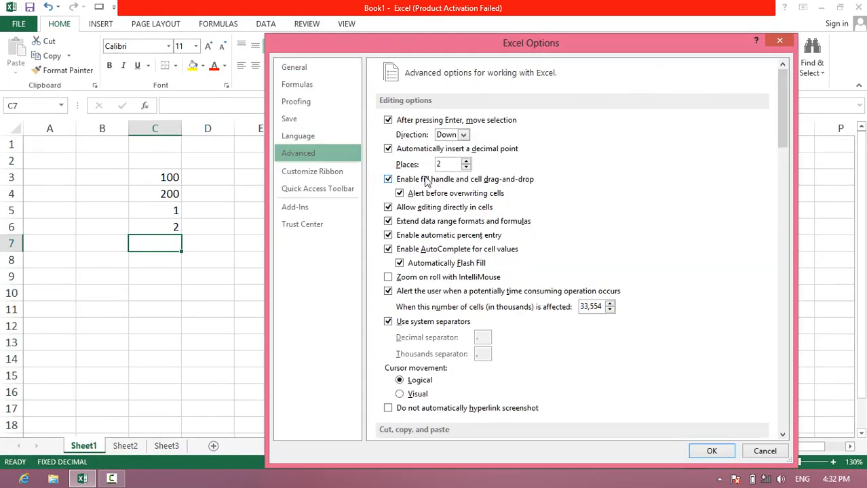
click(441, 165)
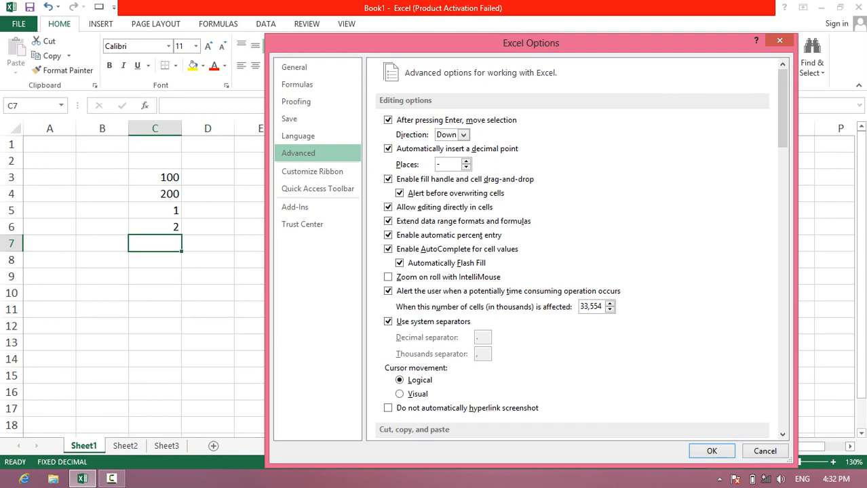
click(709, 450)
- Enter 1, 2, 3, 4 and 5 down cells C7 to C11
text(1)
key(Return)
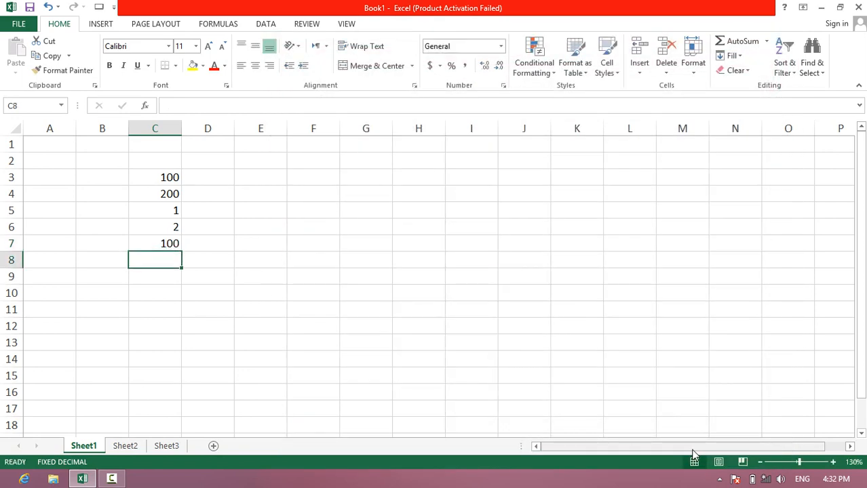
text(2)
key(Return)
text(3)
key(Return)
text(4)
key(Return)
text(500)
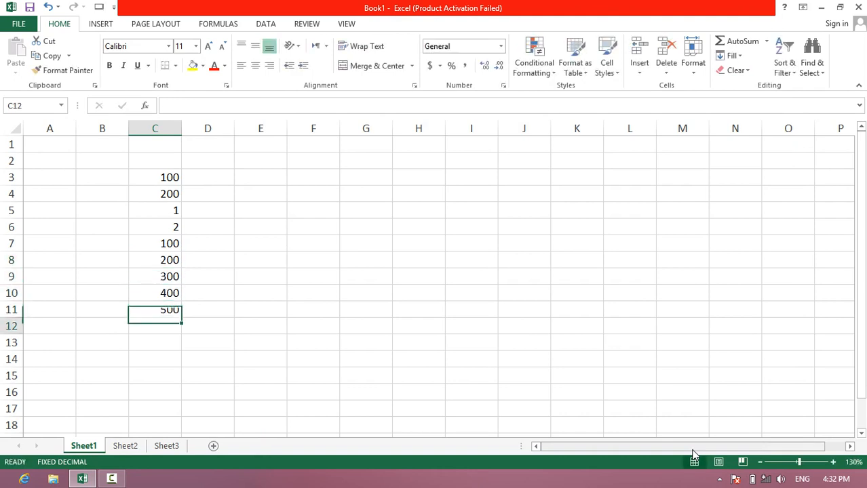
key(Return)
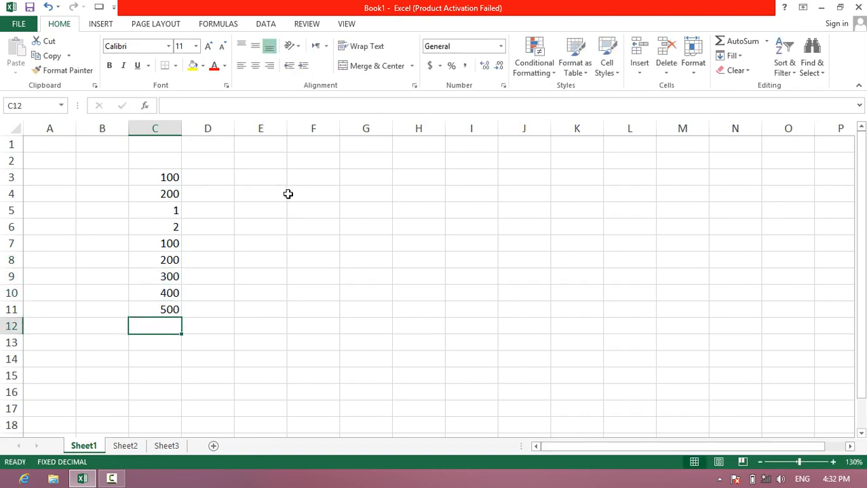
- Enter 1000 in cell E5 and 20000 in cell E6
drag(265, 184, 264, 286)
click(263, 217)
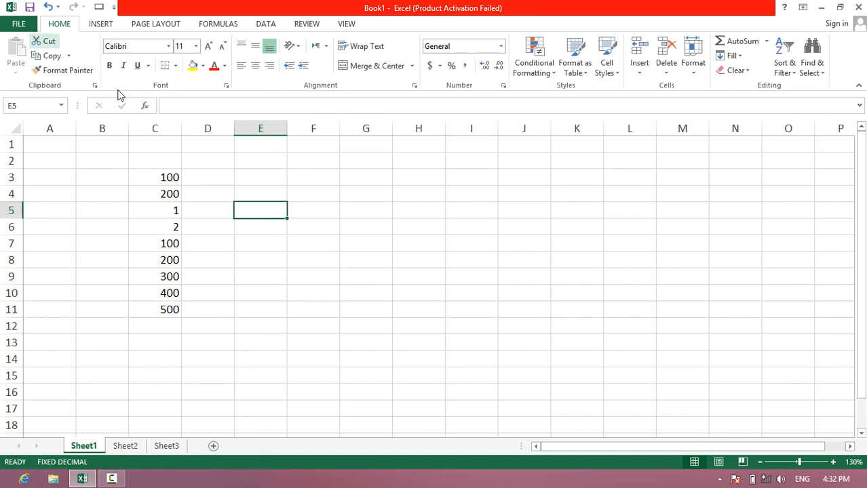
text(1000)
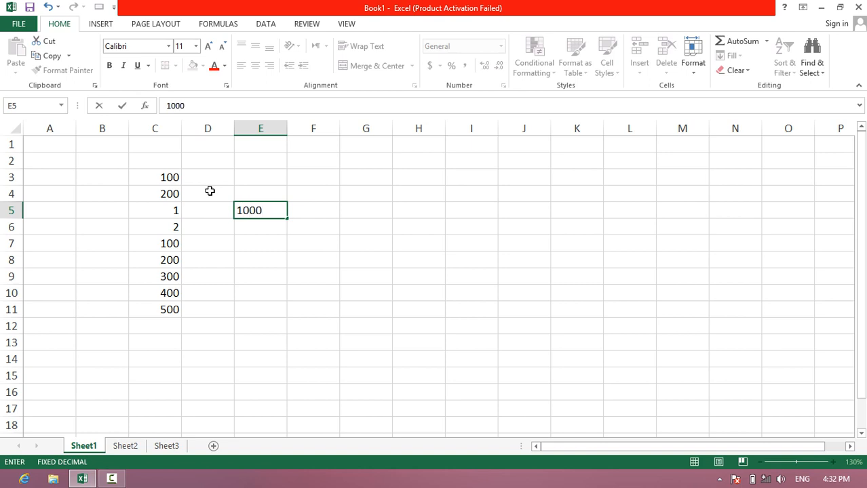
key(Return)
text(20000)
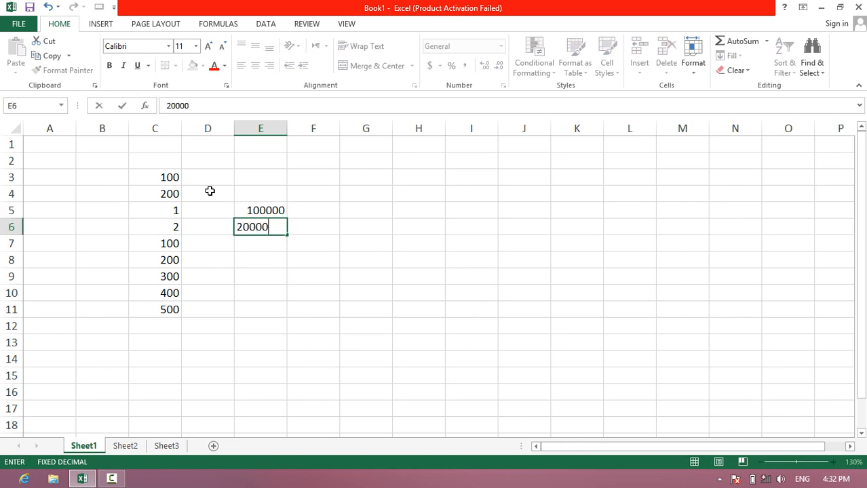
key(Return)
- Set the automatic decimal places to -3 in the advanced options and enter 3 in cell E7
click(18, 24)
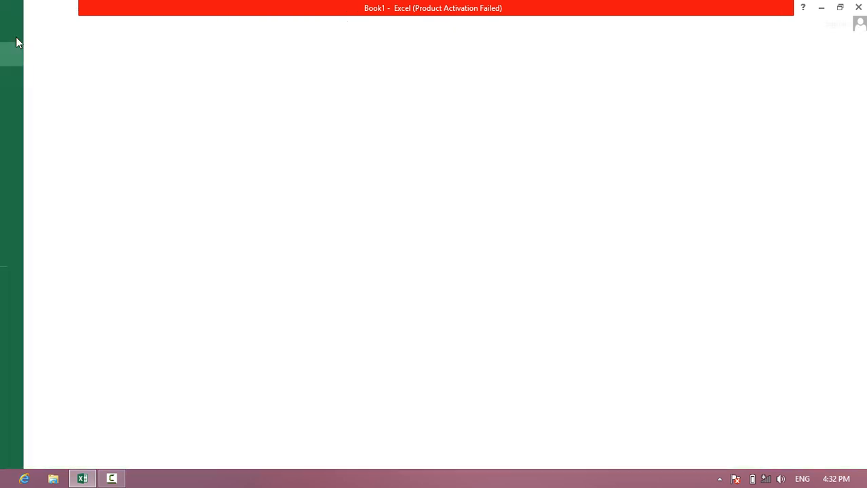
click(30, 311)
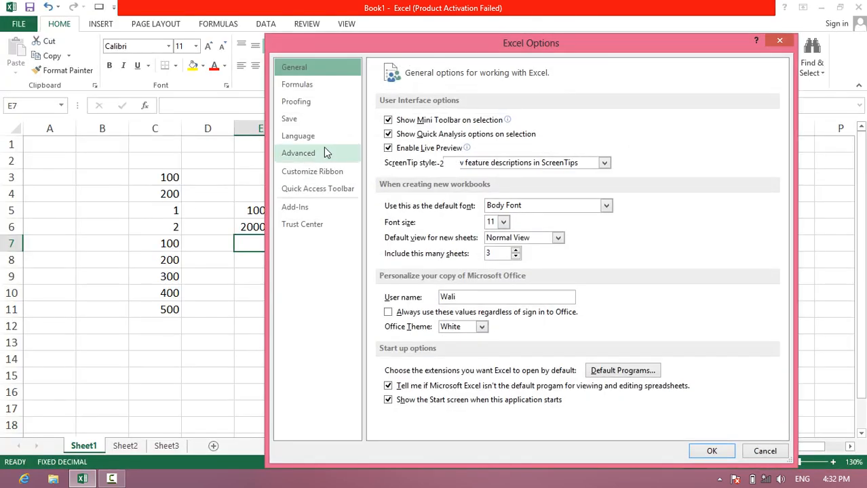
click(324, 153)
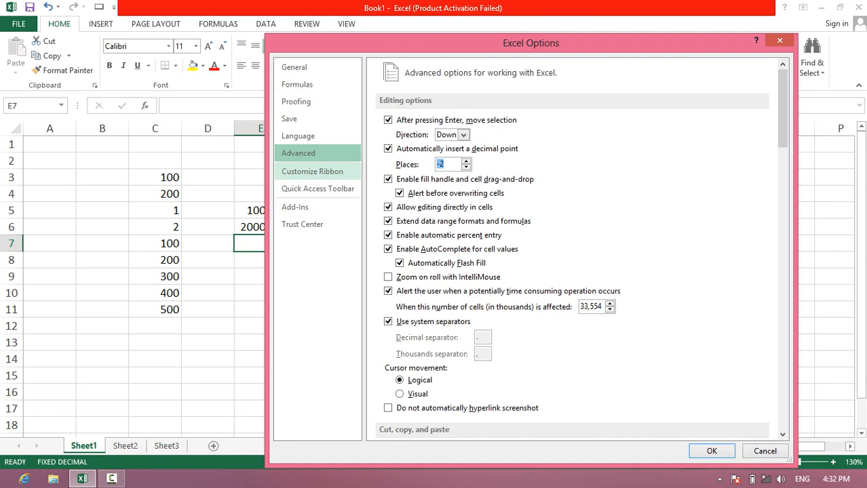
text(-)
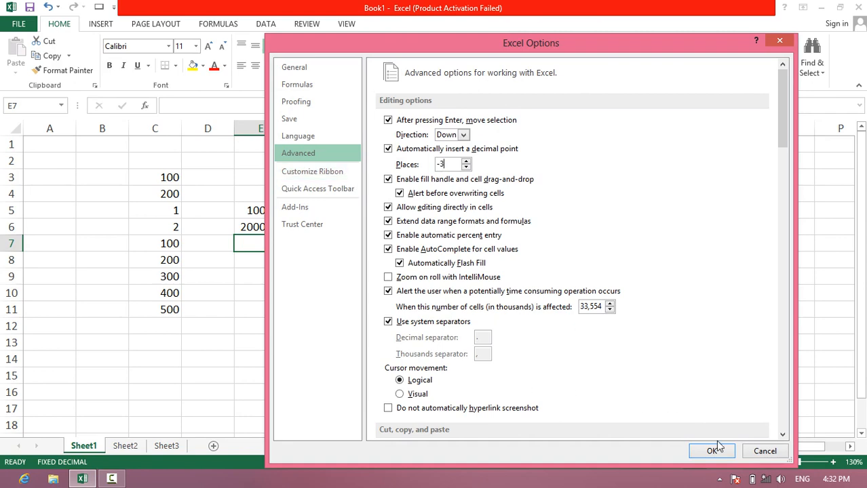
click(717, 450)
text(3)
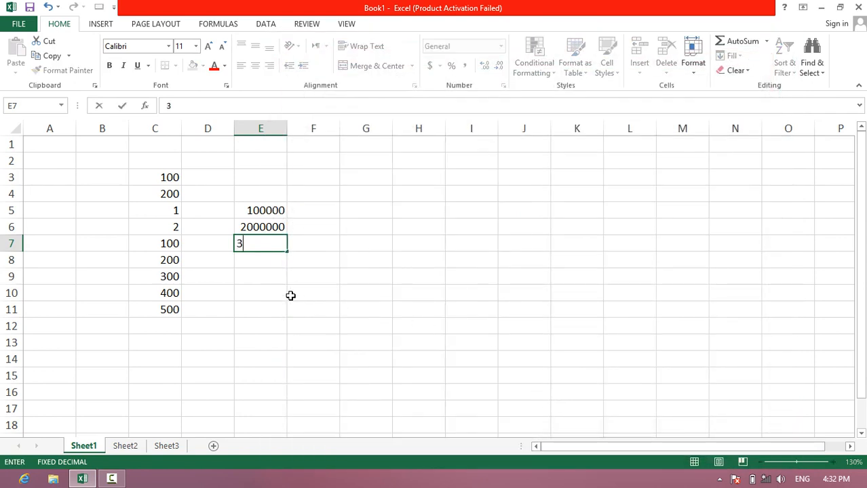
key(Return)
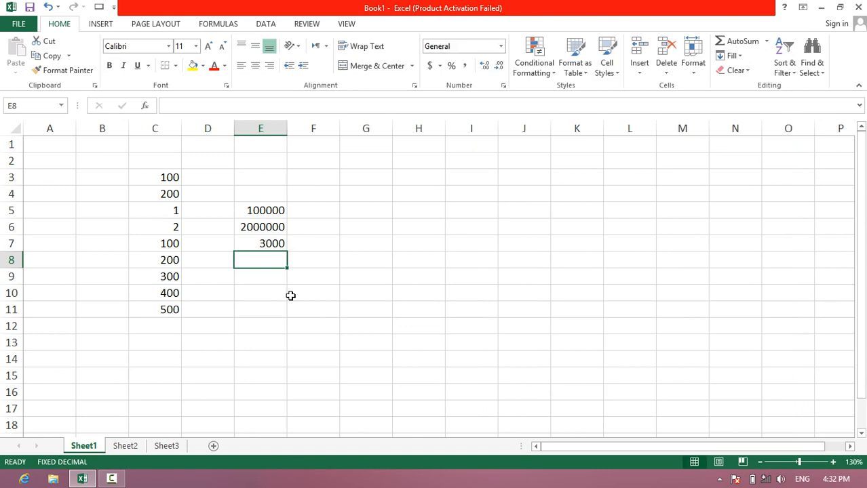
- Enter 45 in cell E8 and turn off automatic decimal point insertion in the advanced options
text(45)
key(Return)
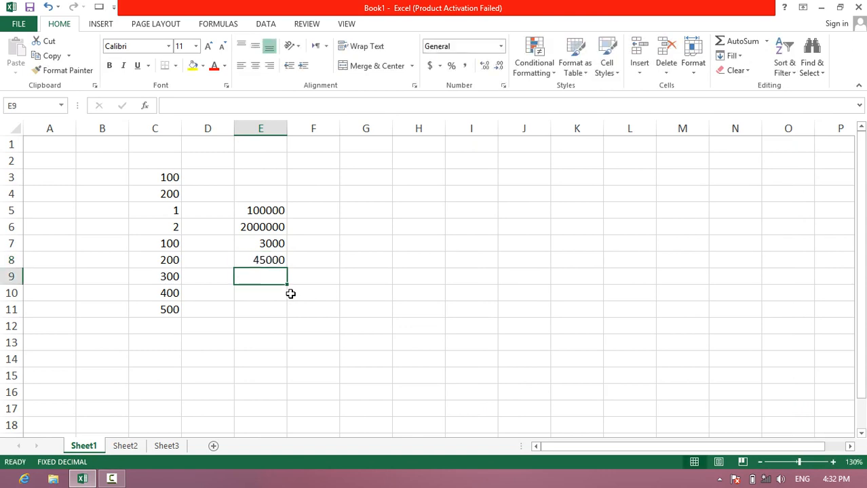
click(19, 24)
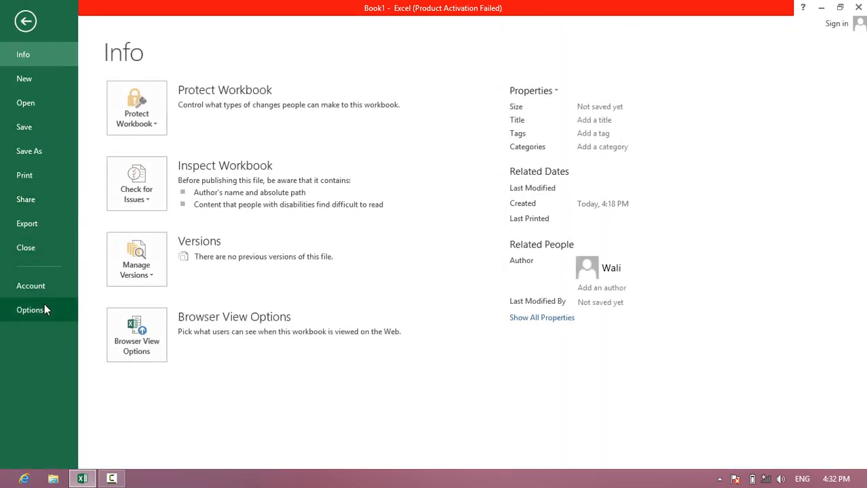
click(44, 305)
click(323, 160)
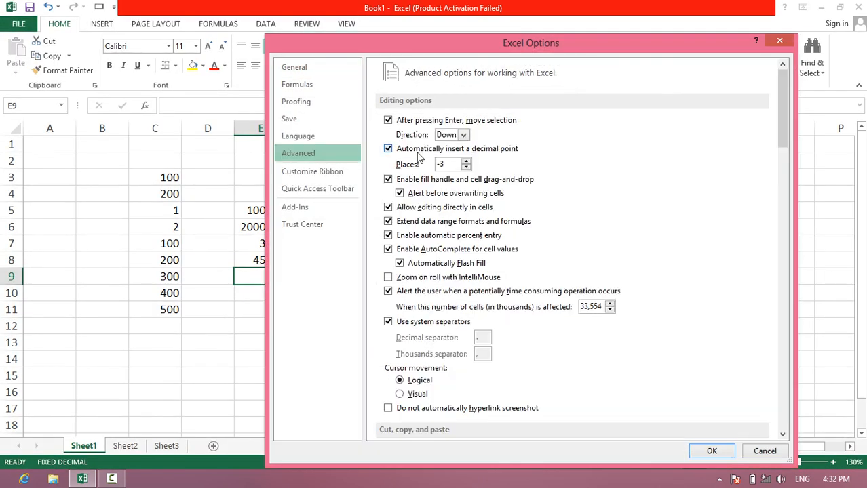
click(418, 152)
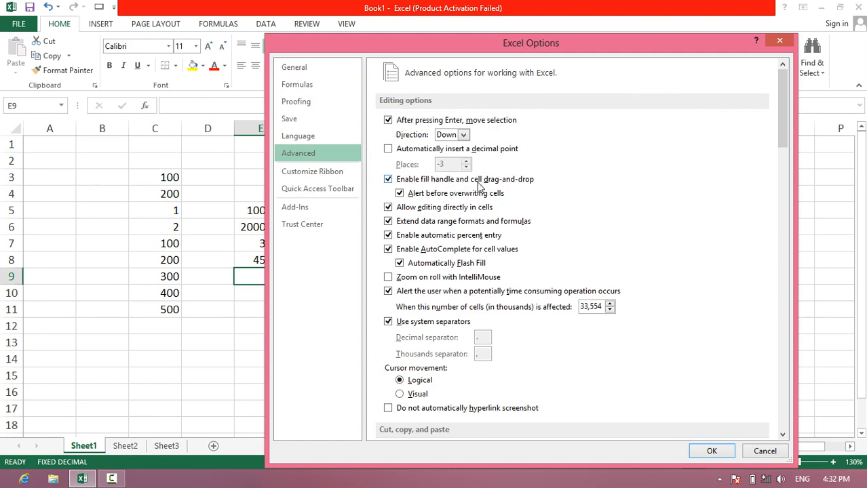
click(712, 451)
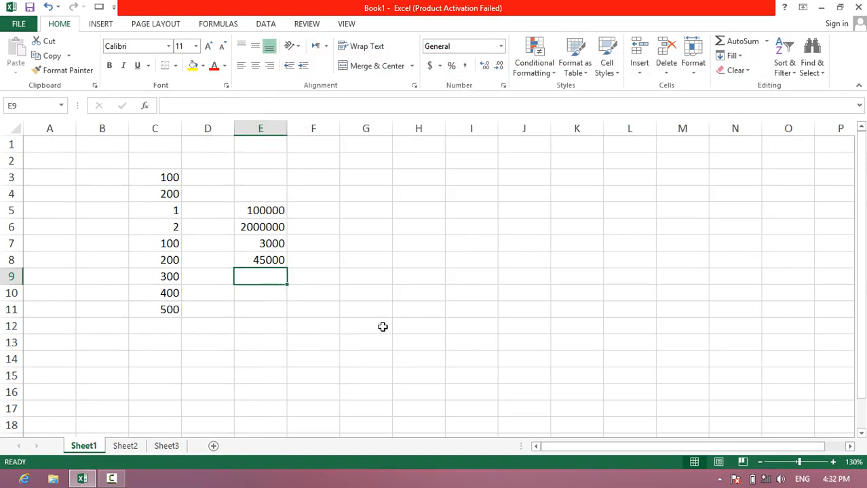
- Move the value in cell E8 to J5 and the value in cell E7 to I12
click(271, 269)
drag(271, 269, 536, 218)
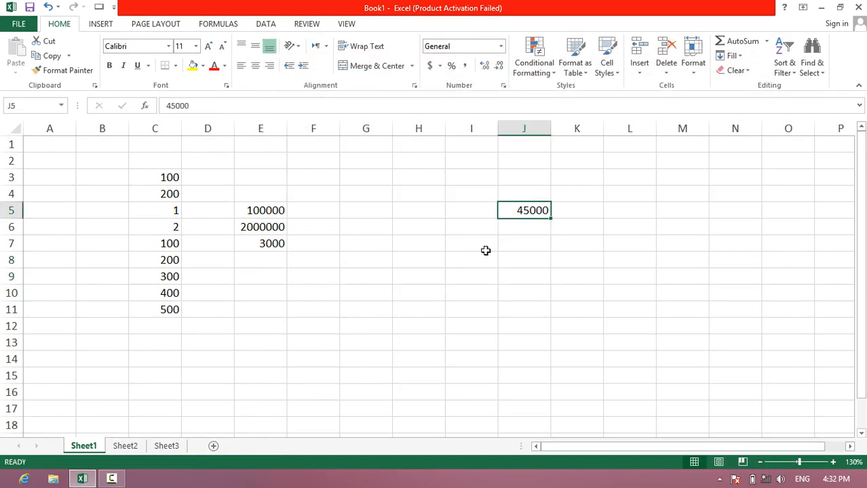
click(264, 243)
drag(267, 254, 461, 347)
click(299, 302)
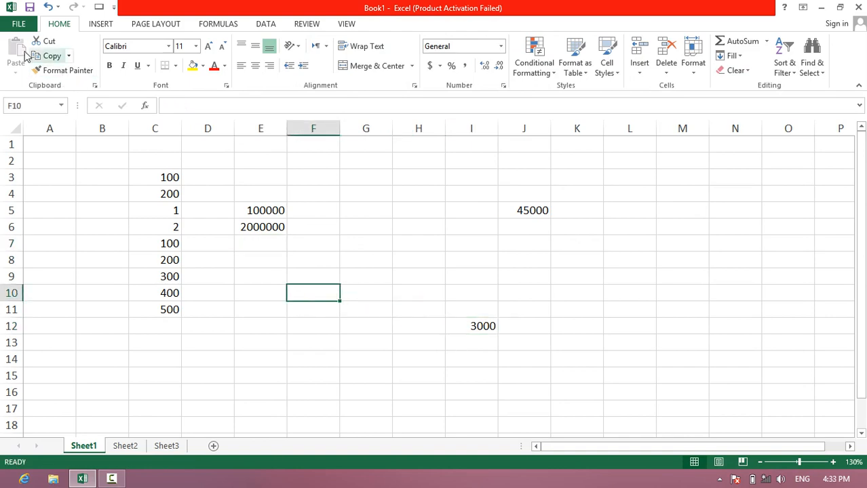
- Disable the fill handle and cell drag-and-drop in the advanced editing options
click(18, 24)
click(45, 314)
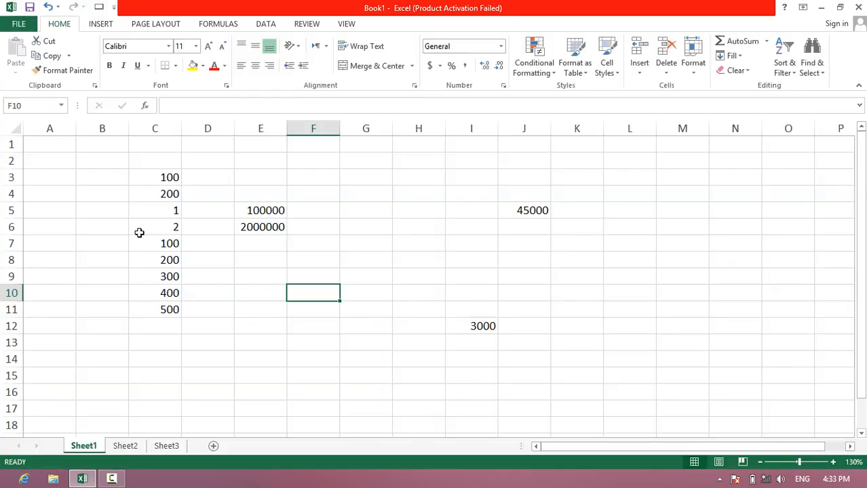
click(324, 157)
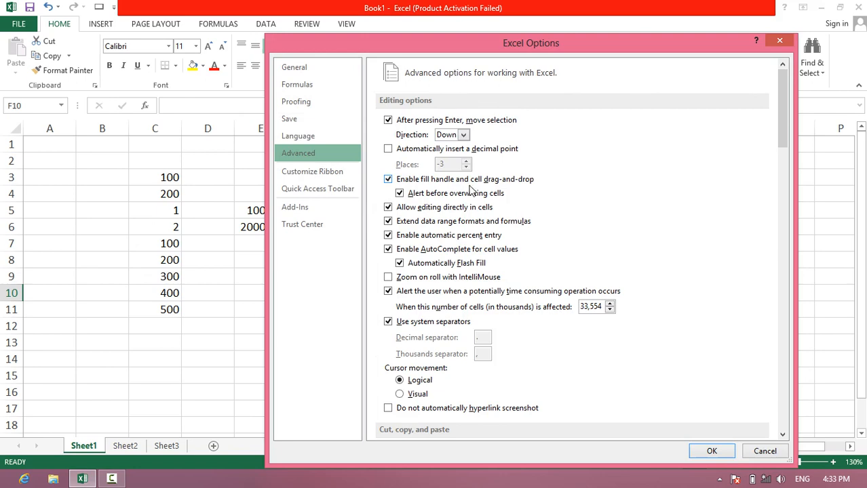
click(413, 181)
click(711, 450)
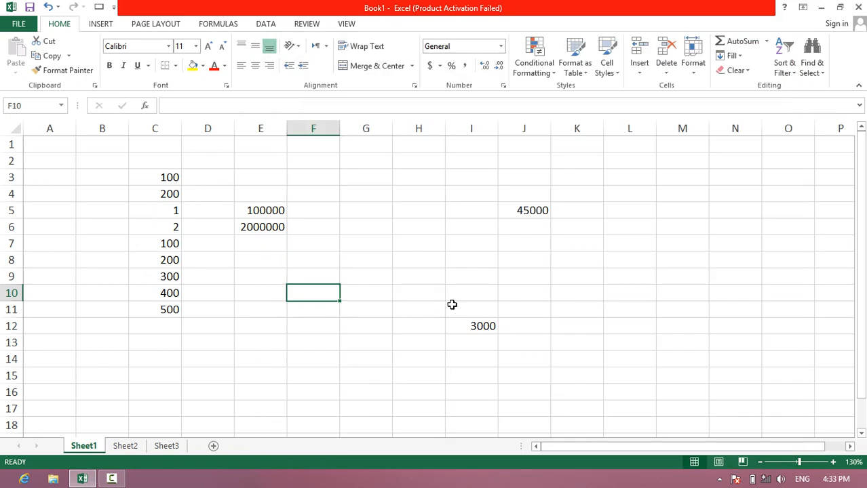
- Try to move the 3000 in cell I12 to another cell by its border
click(476, 332)
drag(475, 342, 366, 244)
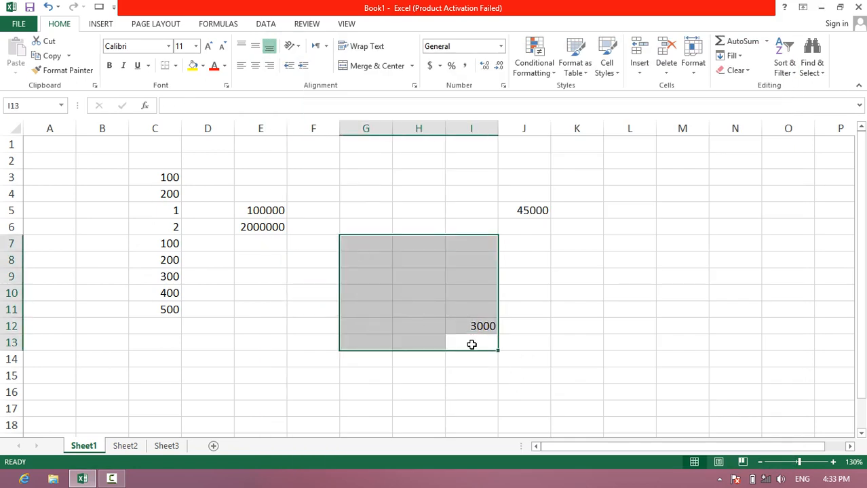
click(470, 329)
drag(472, 343, 402, 261)
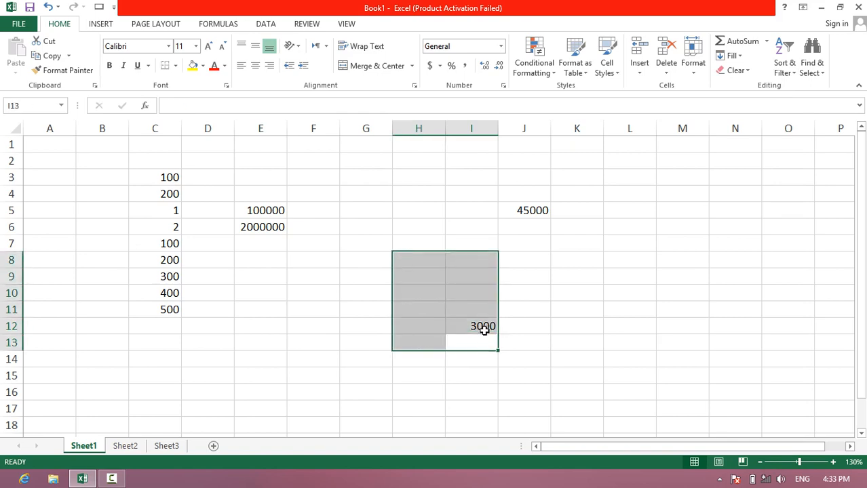
click(484, 329)
- Re-enable the fill handle and cell drag-and-drop, and move the 3000 from cell I12 onto C5, replacing its data
click(19, 23)
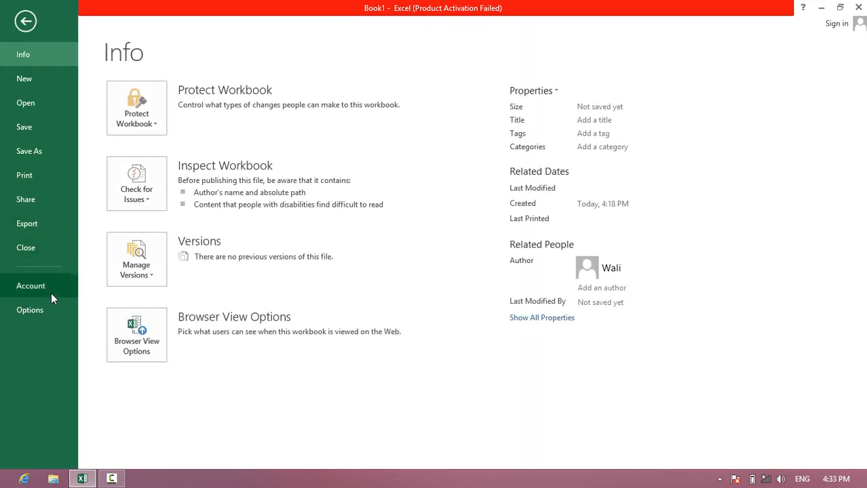
click(40, 307)
click(299, 154)
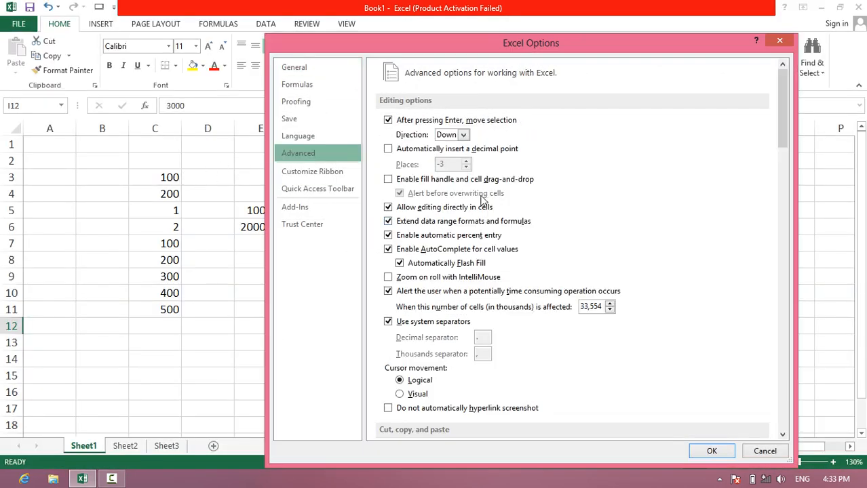
click(405, 180)
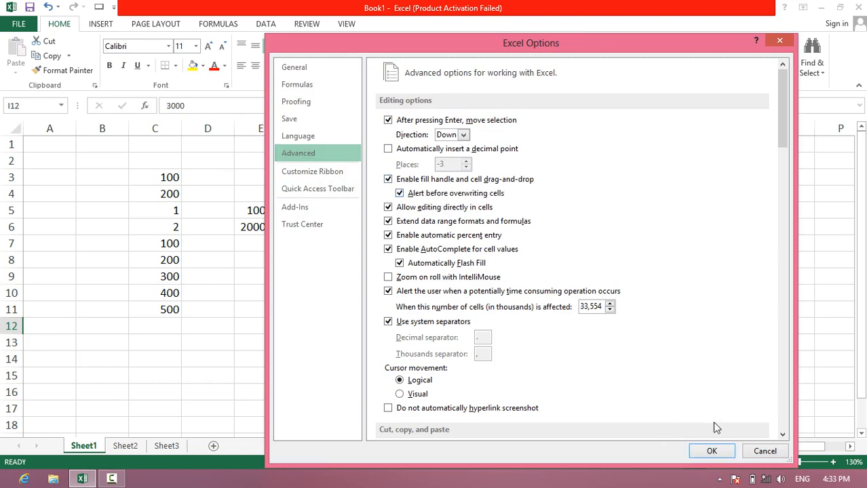
click(712, 452)
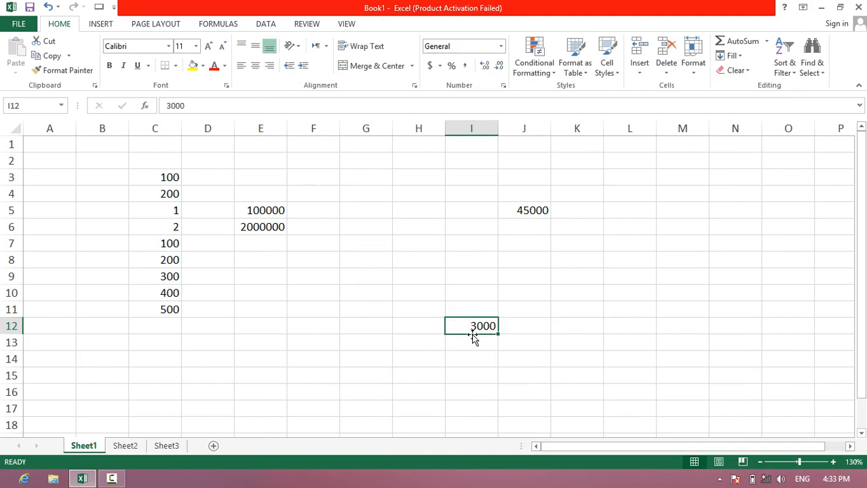
drag(473, 334, 146, 228)
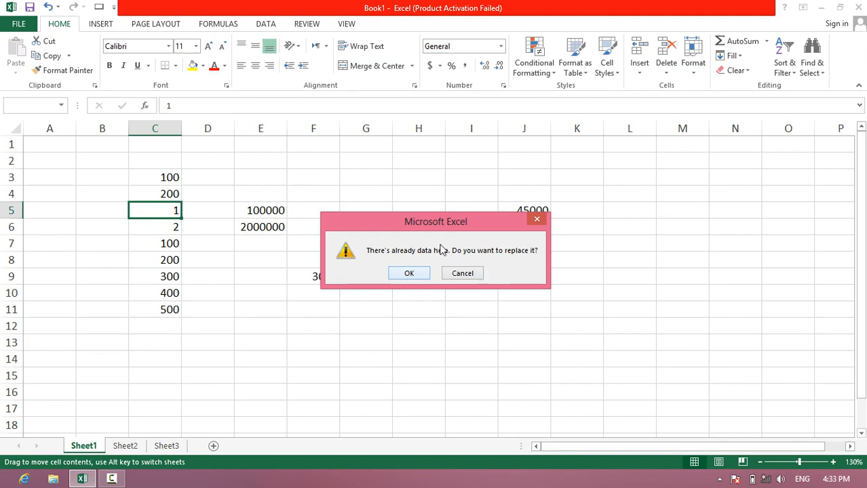
click(410, 275)
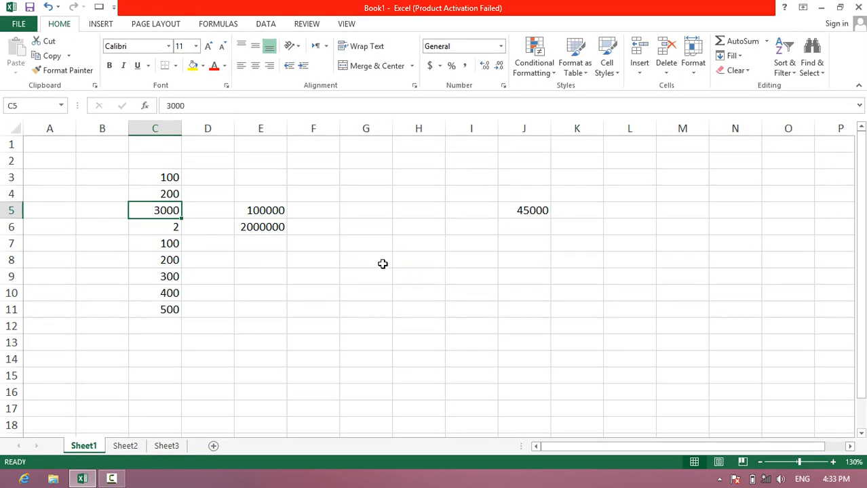
- Turn off the alert before overwriting cells and move the 3000 from cell C5 onto C6
click(16, 25)
click(34, 311)
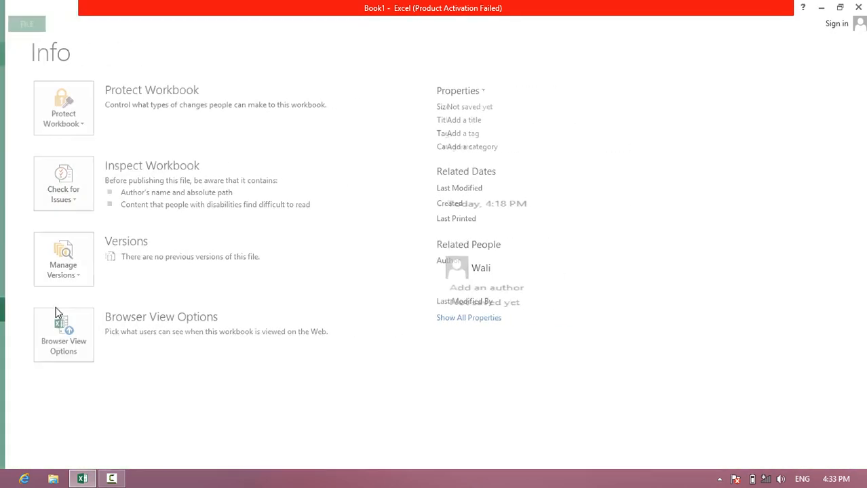
click(327, 154)
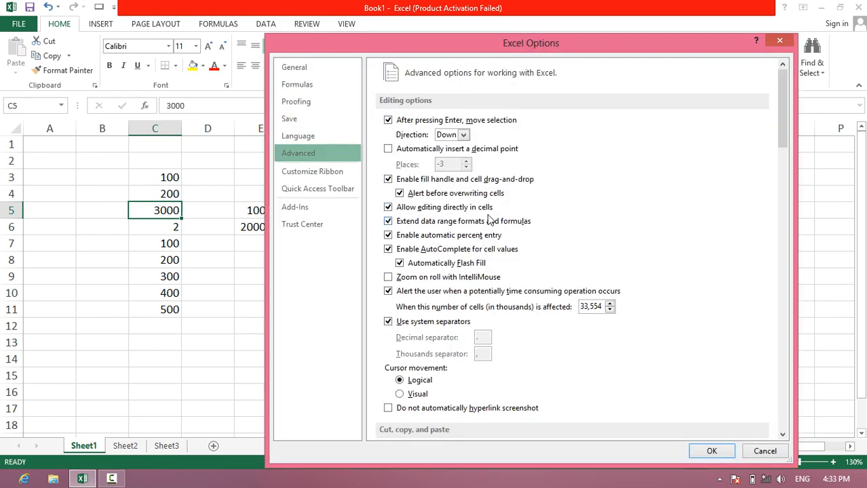
click(402, 195)
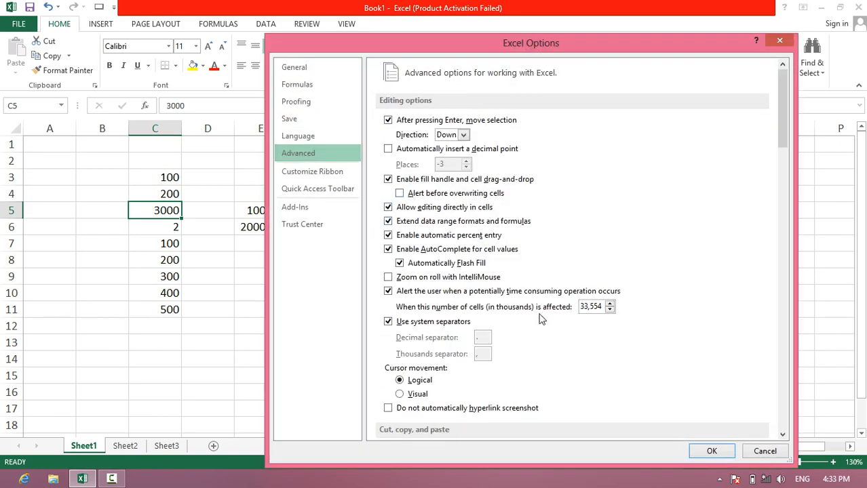
click(711, 451)
drag(143, 217, 167, 228)
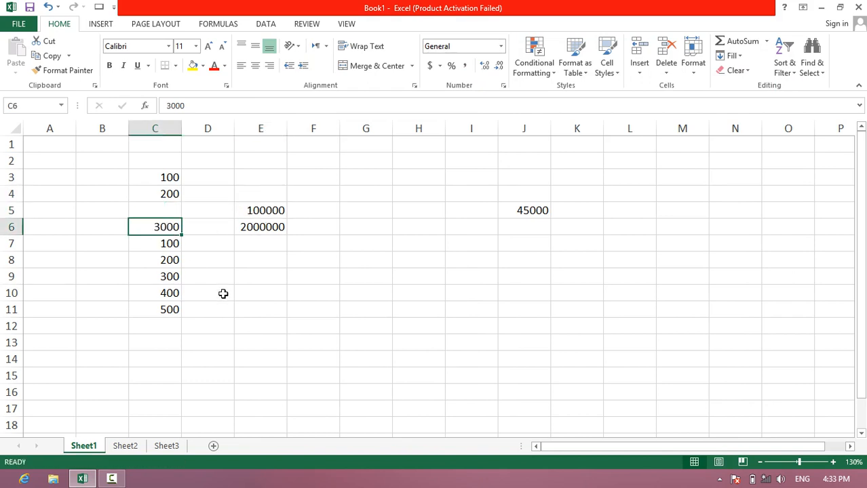
click(255, 300)
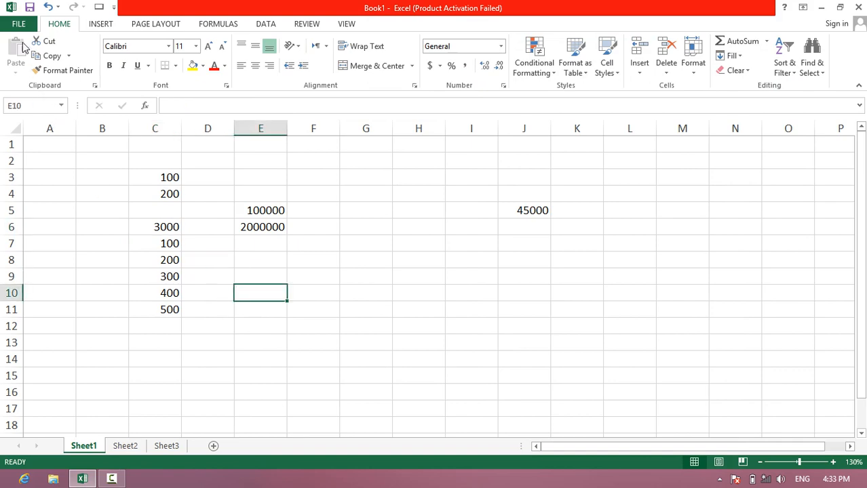
- Turn the alert before overwriting cells back on in the advanced editing options
click(19, 24)
click(38, 326)
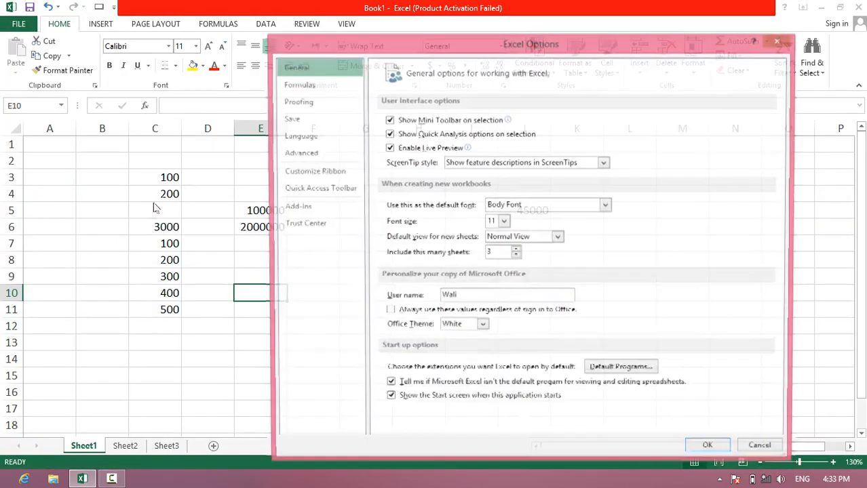
click(316, 156)
click(420, 195)
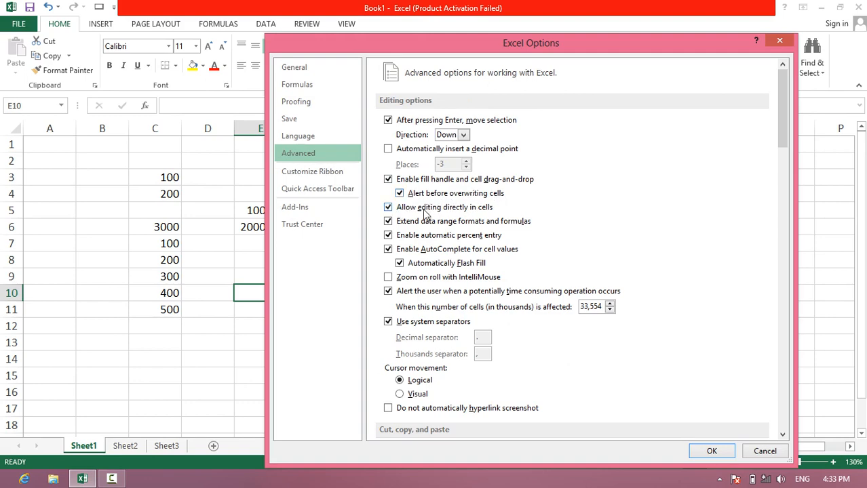
click(711, 450)
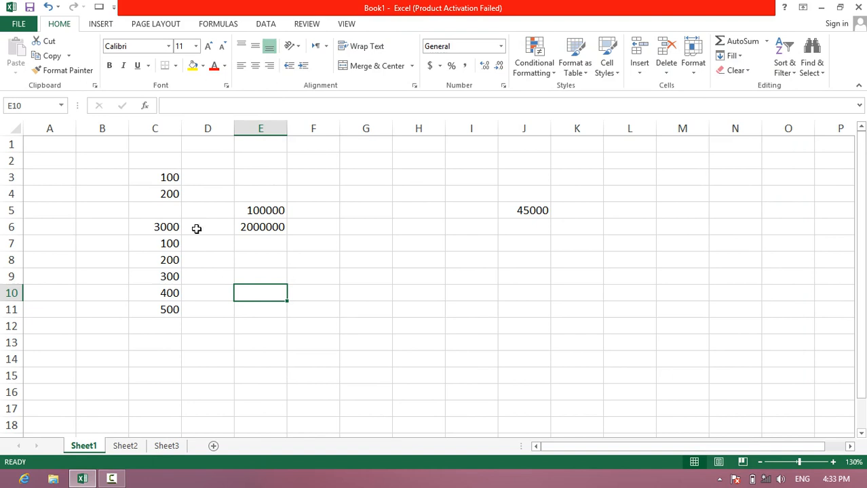
- Change the value to 2000 by editing directly in cell E6
click(275, 228)
double_click(280, 227)
click(238, 228)
drag(238, 228, 254, 228)
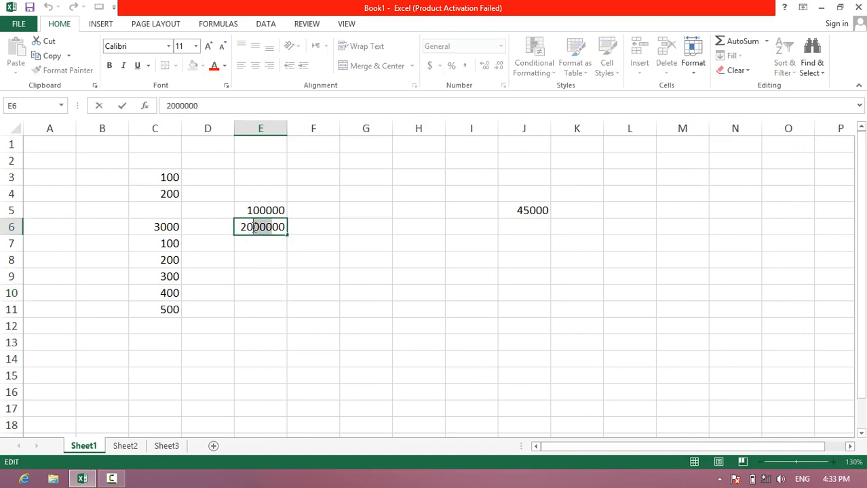
key(BackSpace)
click(252, 246)
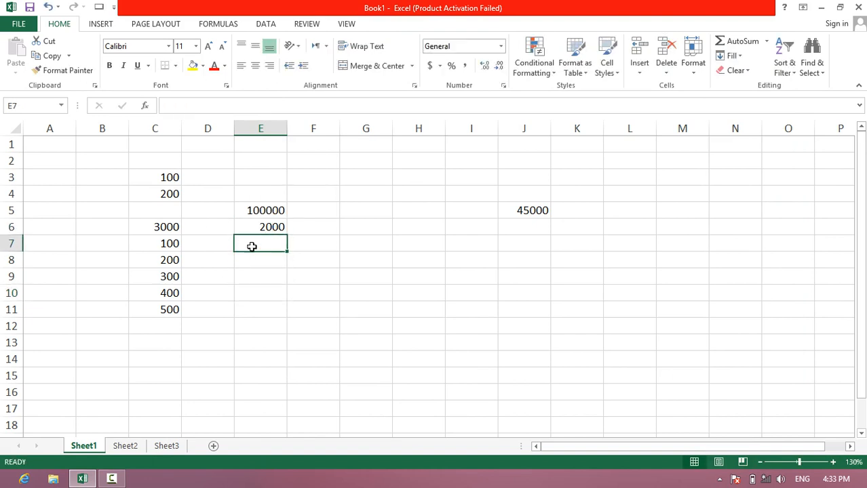
- Remove one zero directly in cell J5 so that it holds 4500
click(532, 210)
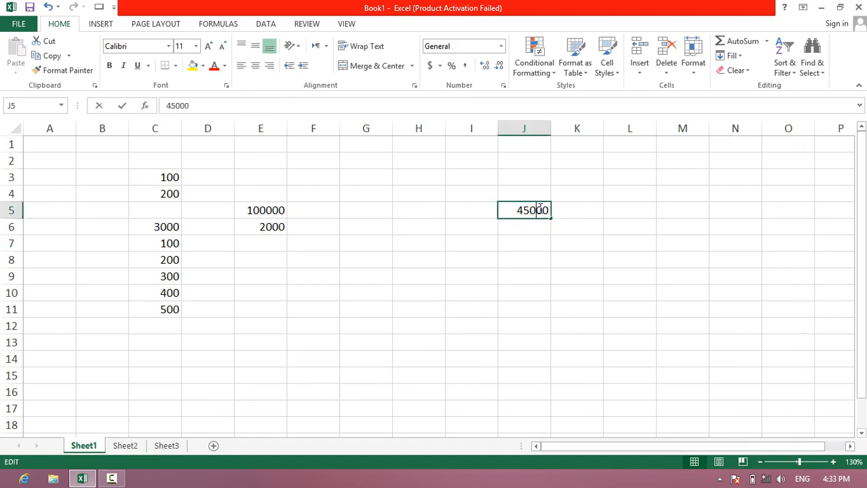
double_click(533, 210)
drag(530, 211, 535, 211)
key(BackSpace)
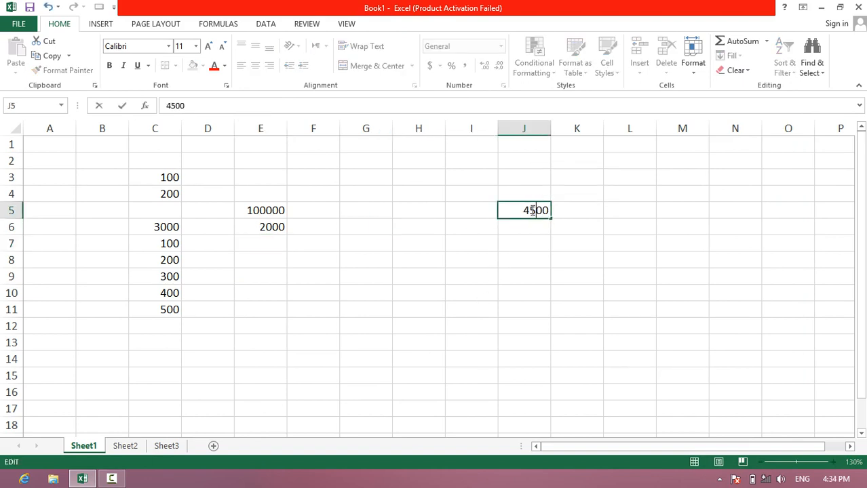
key(Return)
- Enter the text "afghanstan" in cell I7
click(452, 243)
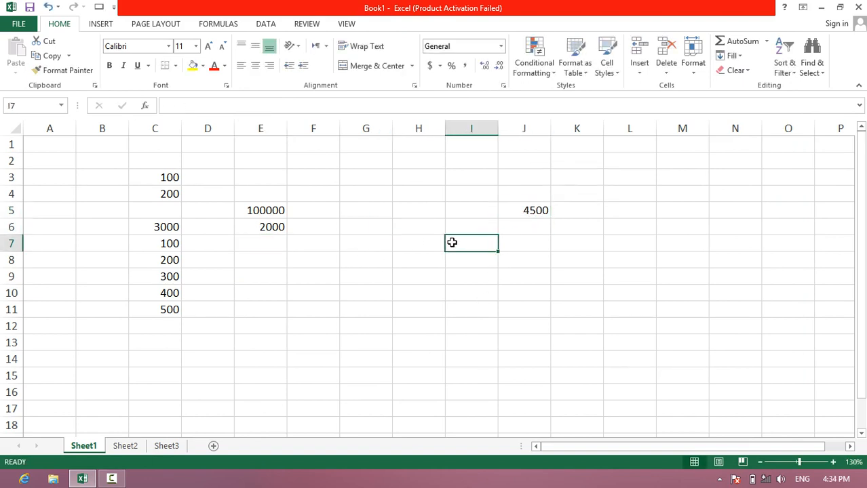
text(afghan)
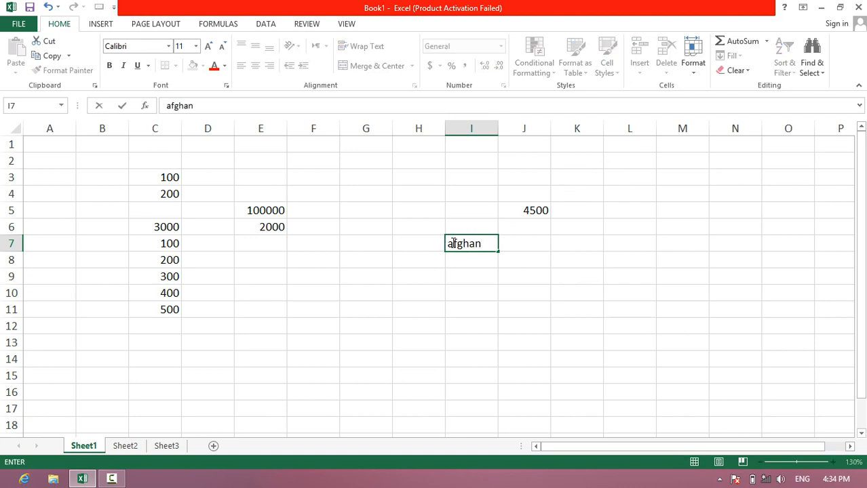
text(stan)
key(Return)
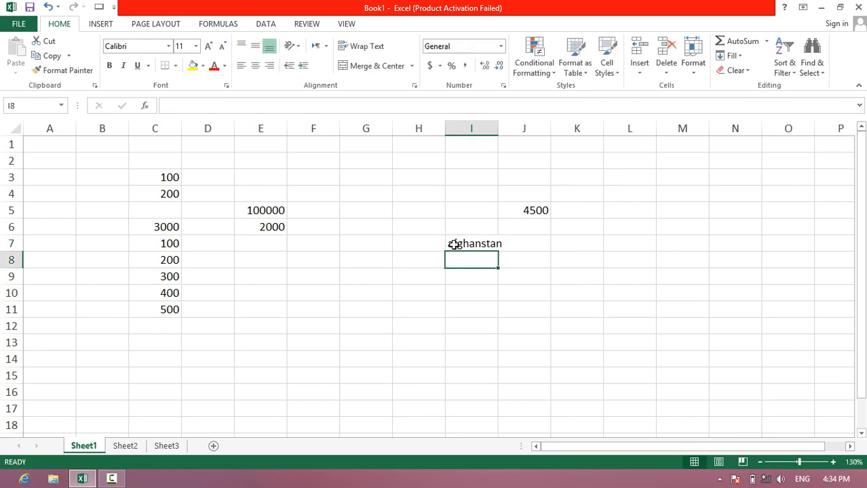
- Correct the spelling in cell I7 to "afghanistan" by editing directly in the cell
double_click(475, 244)
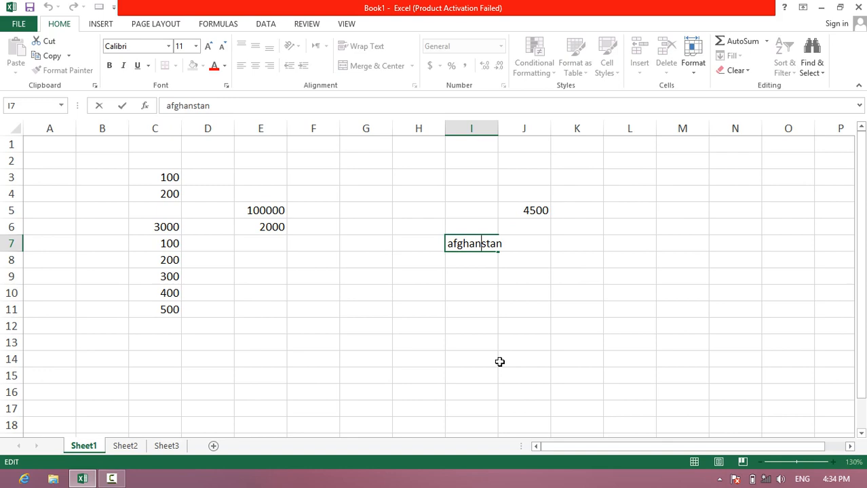
text(i)
key(Return)
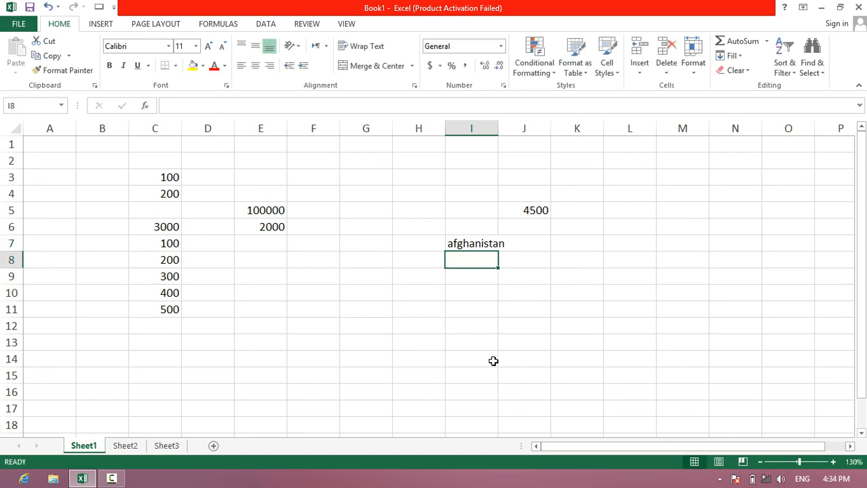
- Disable the option to allow editing directly in cells in the advanced editing options
click(16, 25)
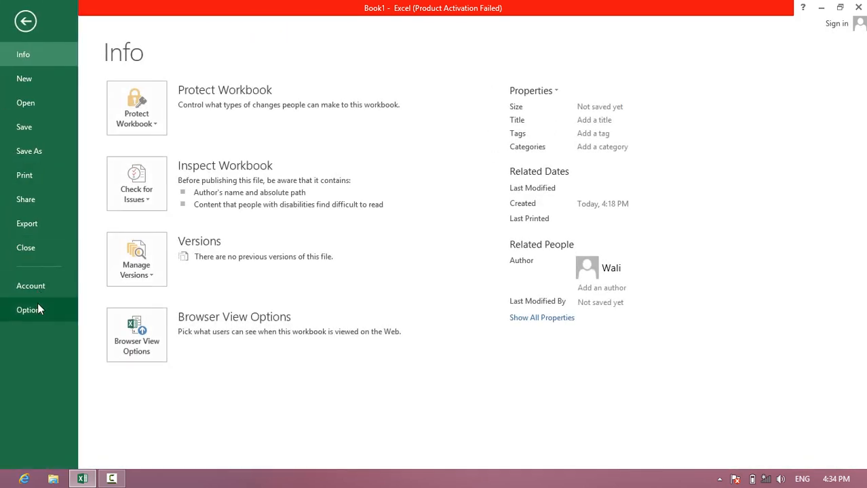
key(Escape)
key(alt+f)
key(t)
click(299, 135)
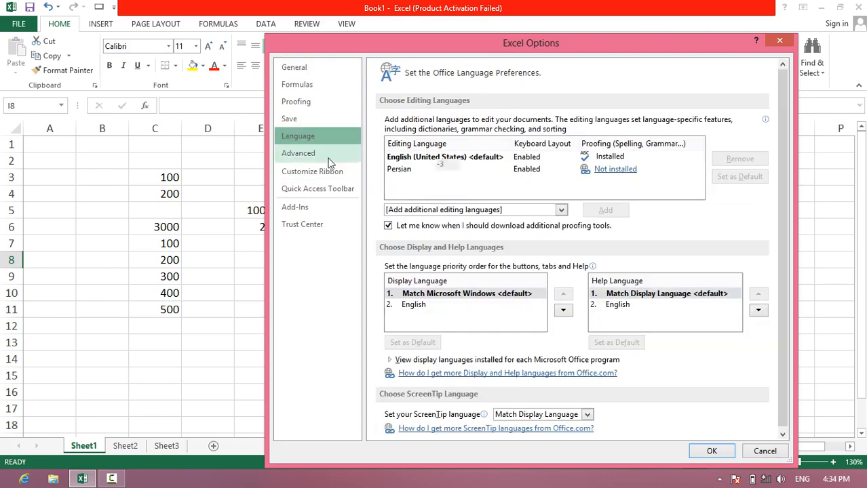
click(299, 153)
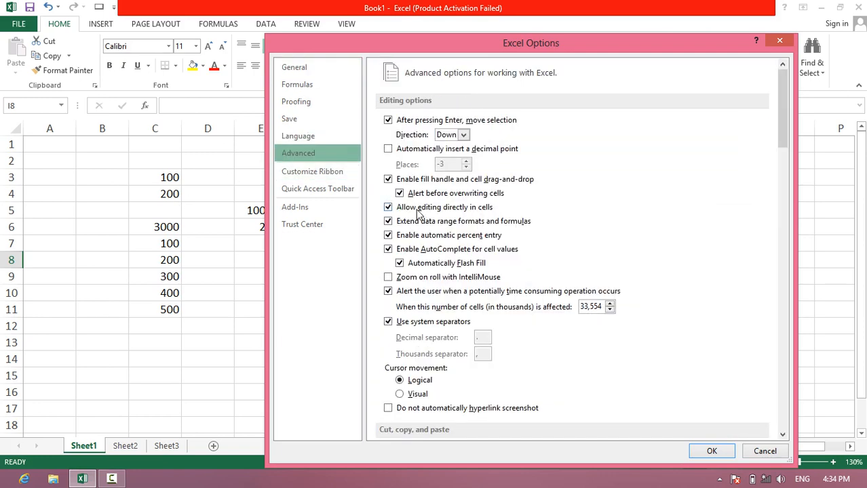
click(388, 207)
click(712, 451)
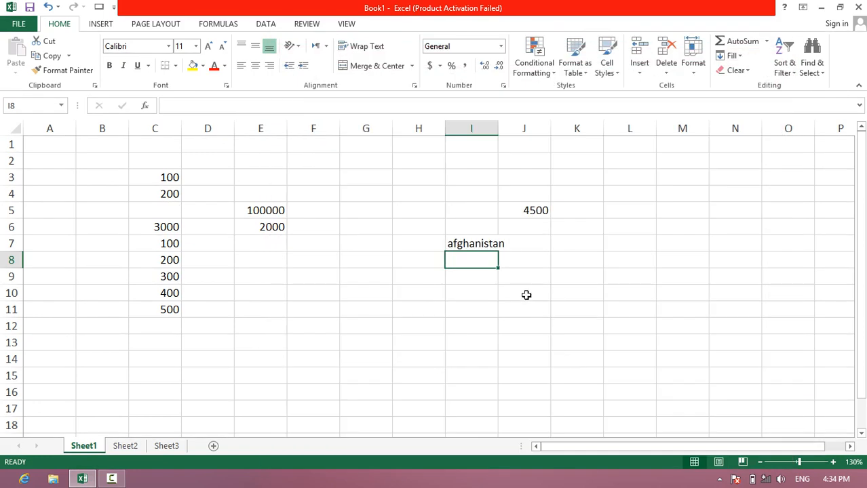
- Overwrite cell I7 by retyping the whole word "afghanistan"
click(459, 243)
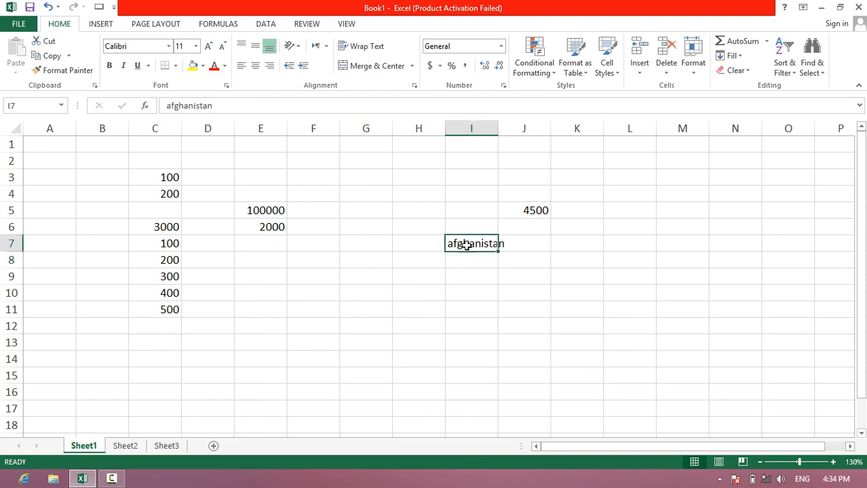
text(afghanistan)
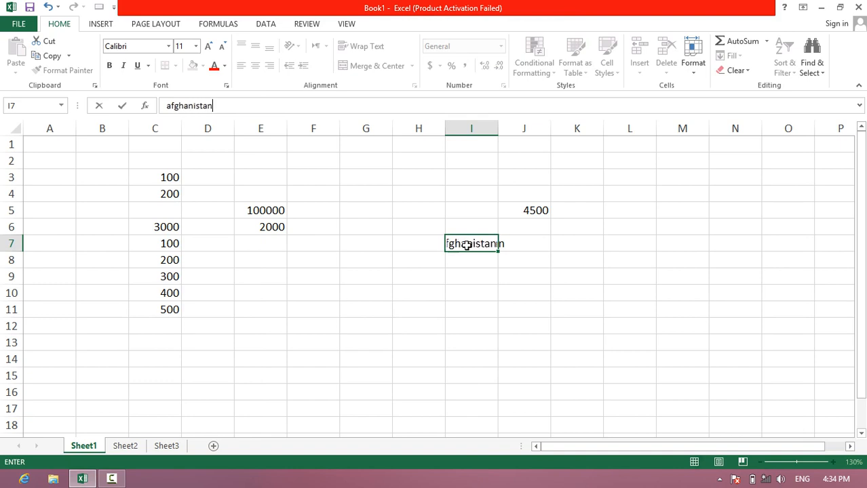
key(Return)
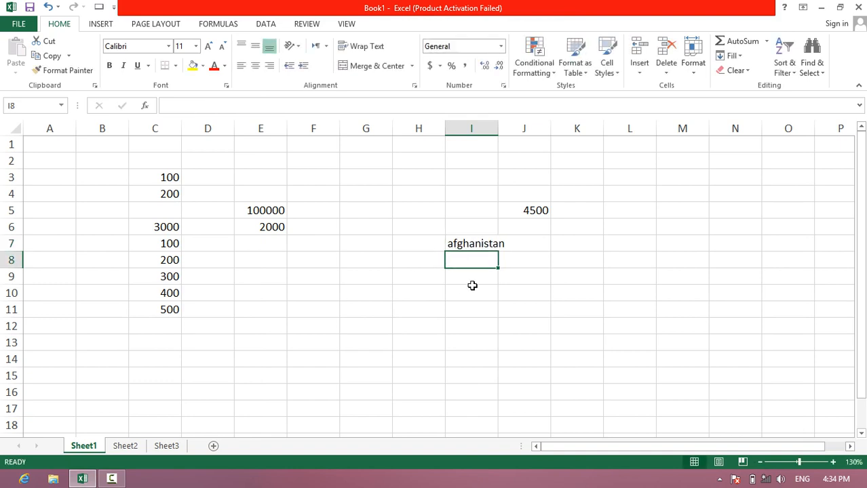
- Replace the value in cell E6 with 20
click(246, 227)
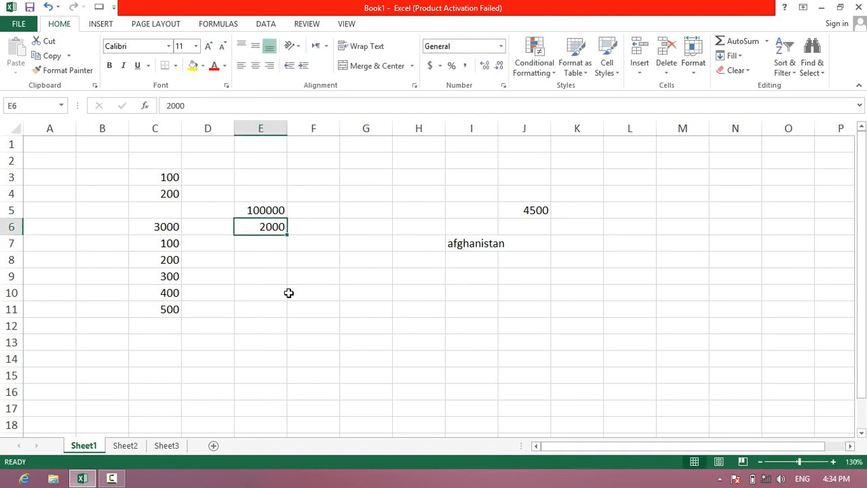
text(2)
key(Return)
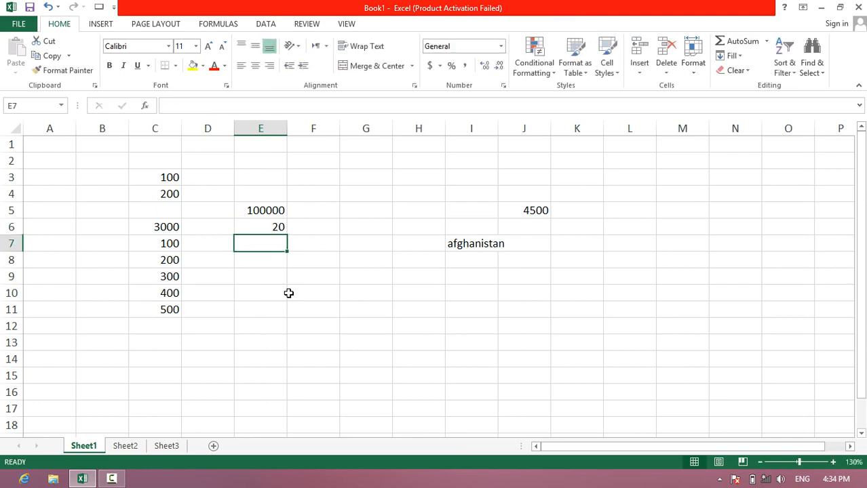
click(273, 210)
click(246, 285)
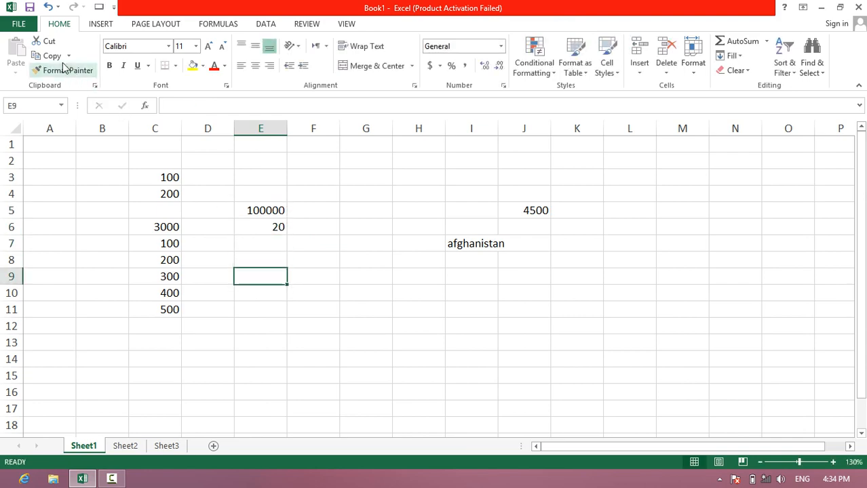
- Re-enable the option to allow editing directly in cells in the advanced editing options
click(18, 24)
click(34, 312)
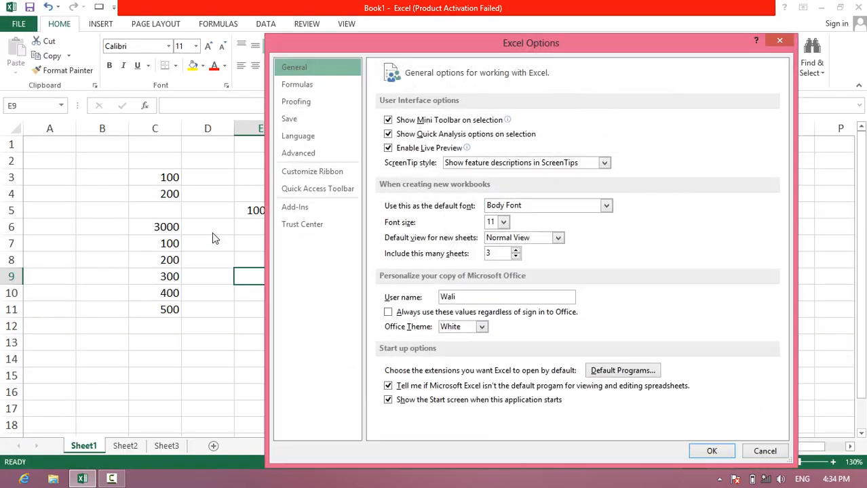
click(308, 155)
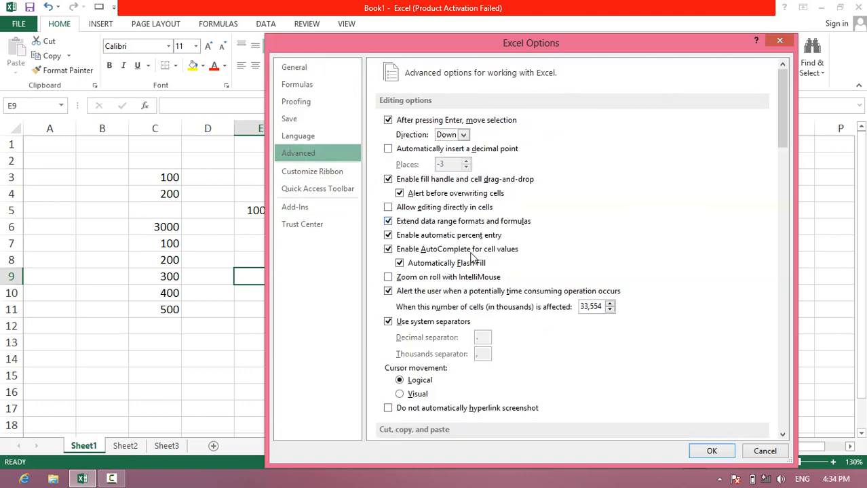
click(420, 211)
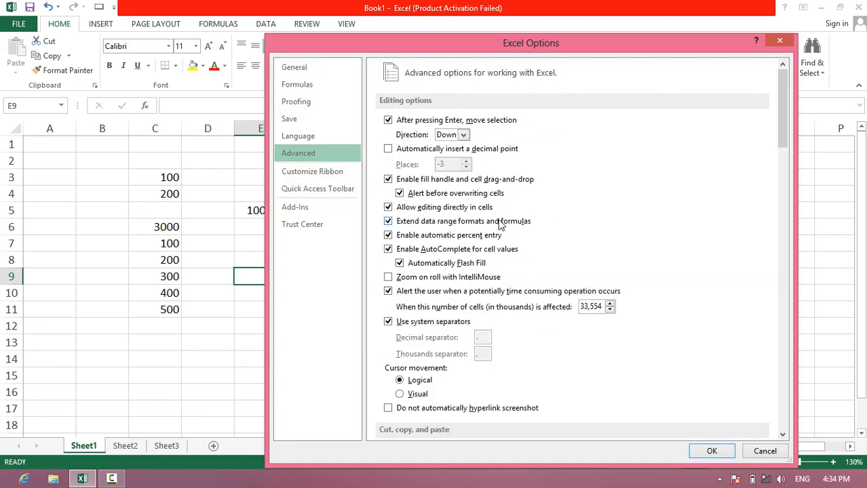
click(715, 451)
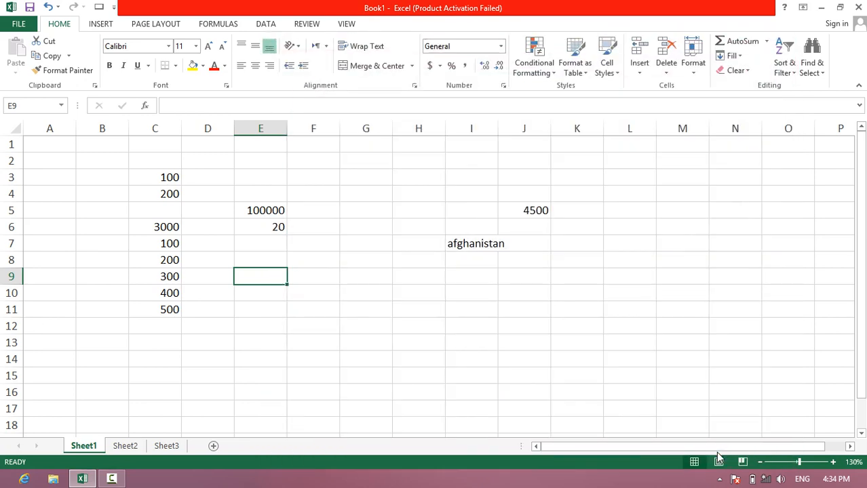
- Format cells C3 to C11 with a red font and a yellow fill
drag(160, 181, 153, 310)
click(214, 66)
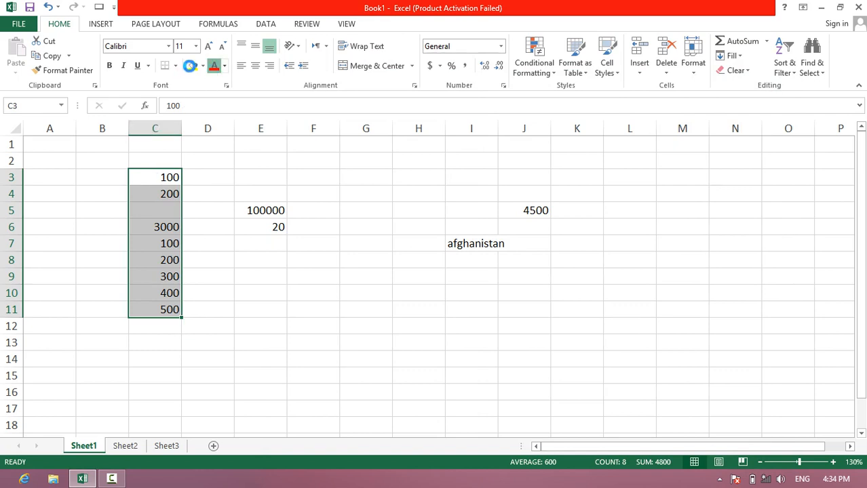
click(192, 69)
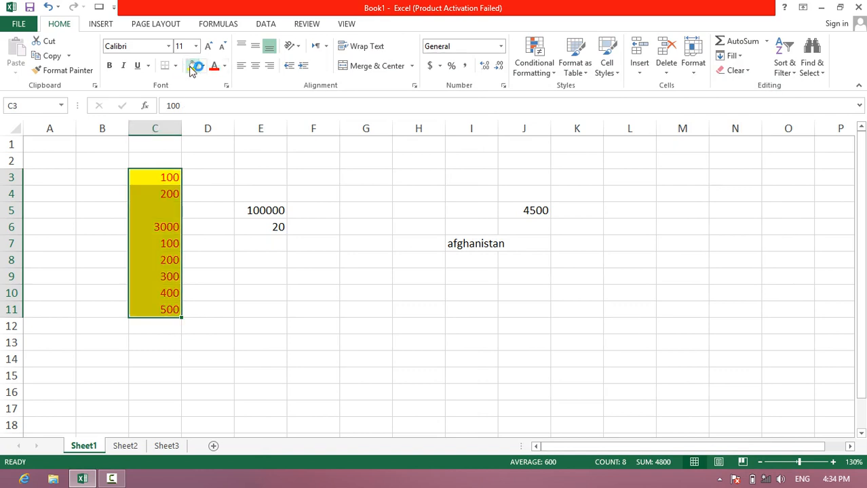
- Enter the texts "dsfgsfdg", "sdfgsdfg" and "sfdg" in cells C12 to C14, directly below the yellow cells
click(154, 325)
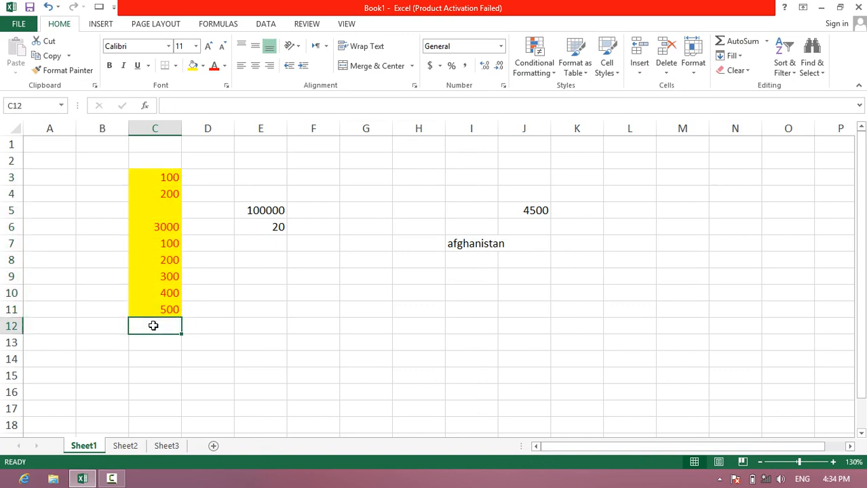
text(dsfgsfdg)
key(Return)
text(sdfgsdfg)
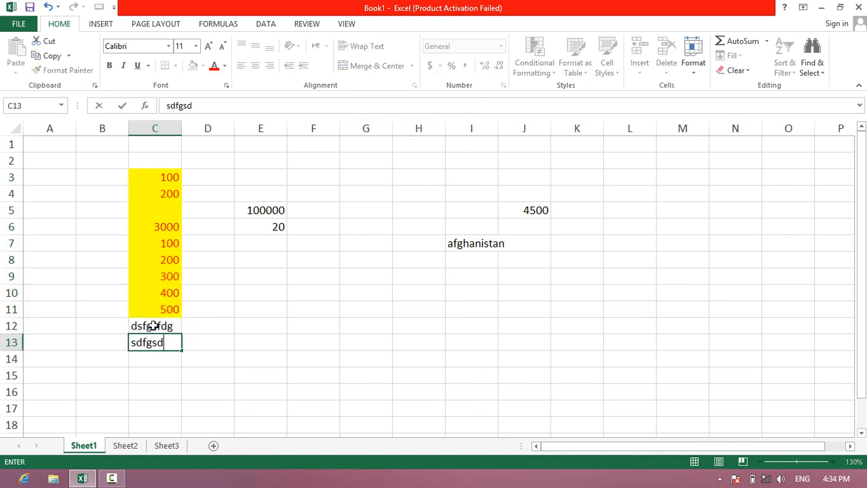
key(Return)
text(sfdg)
key(Return)
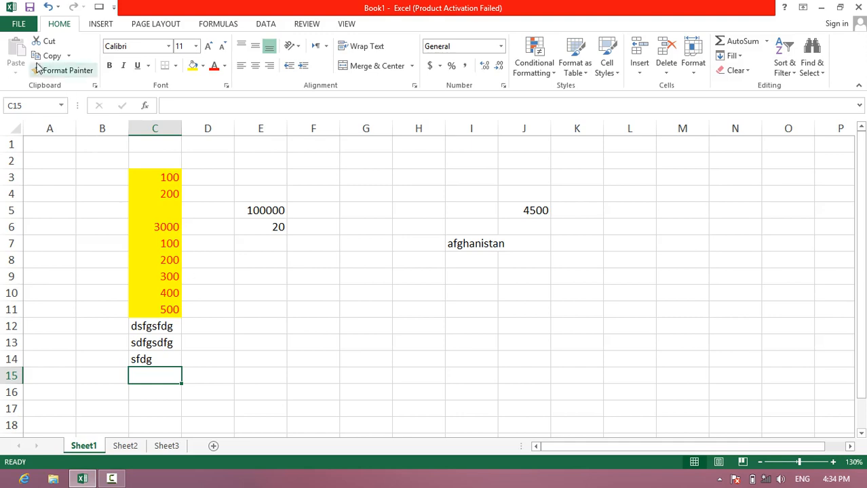
- Check the "Extend data range formats and formulas" setting in the advanced editing options
click(19, 24)
click(26, 311)
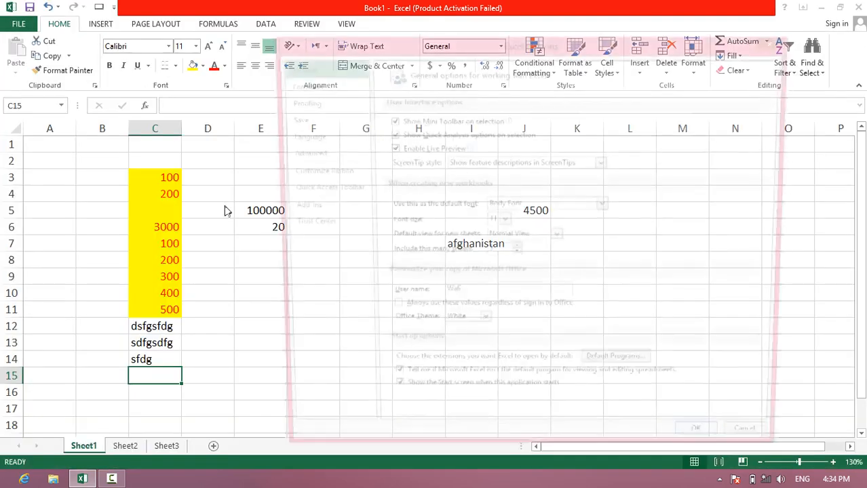
click(298, 153)
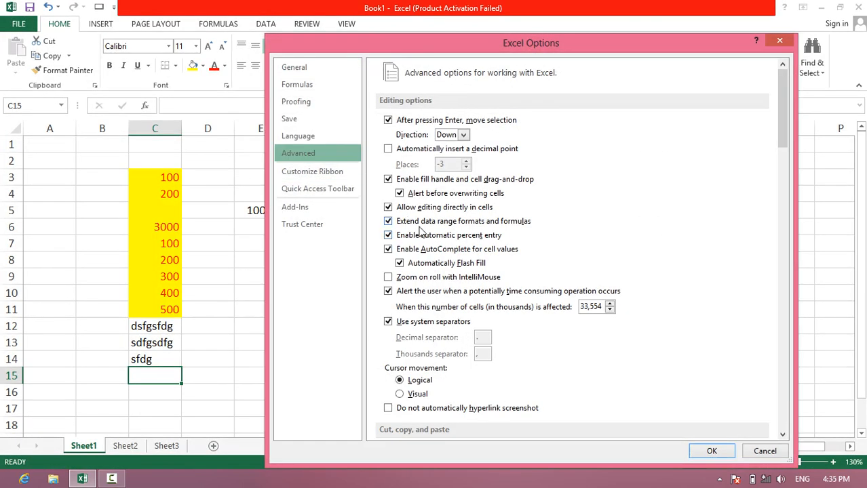
click(706, 452)
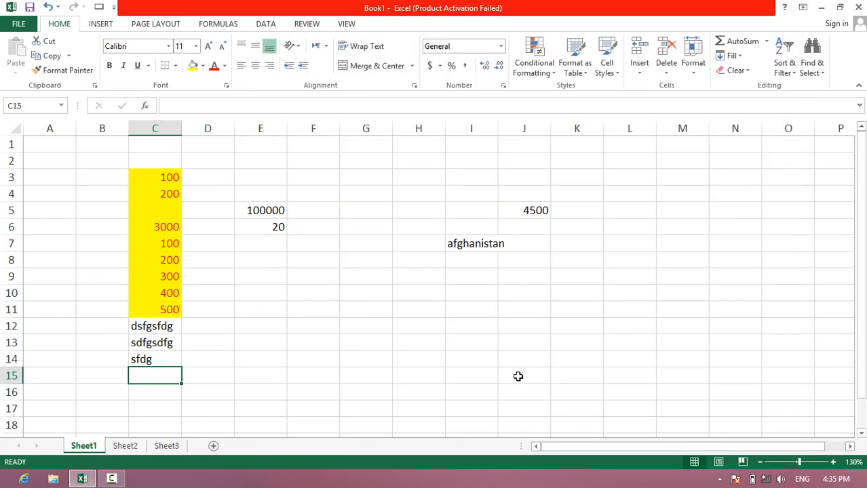
- Close the current workbook without saving and create a new blank workbook
key(ctrl+w)
key(Tab)
key(Return)
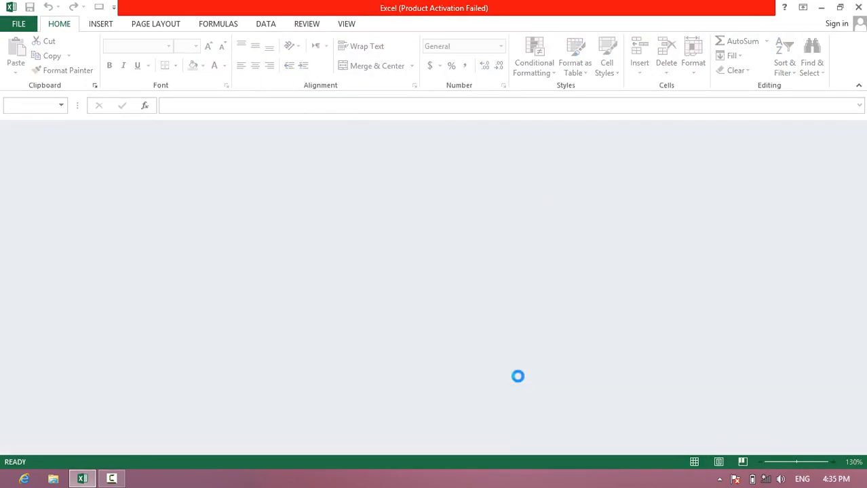
key(ctrl+n)
- Fill cells D3 to D11 with 100 and format them with a red font and a yellow fill
drag(158, 165, 158, 266)
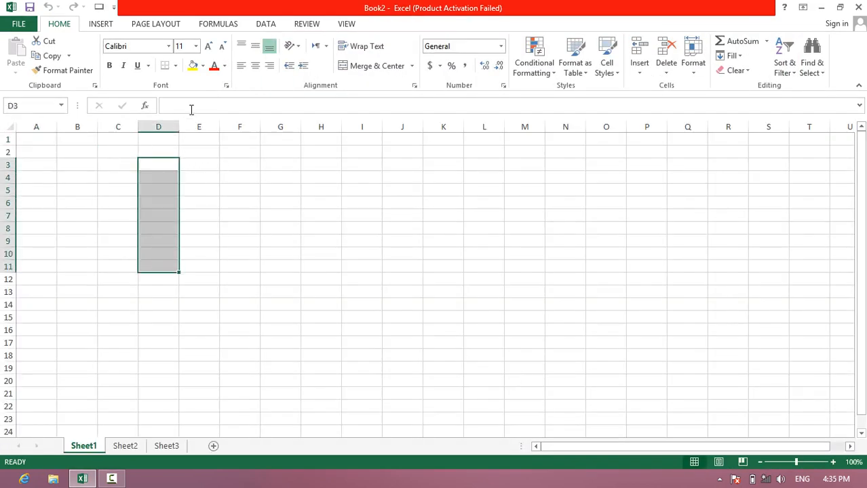
text(1)
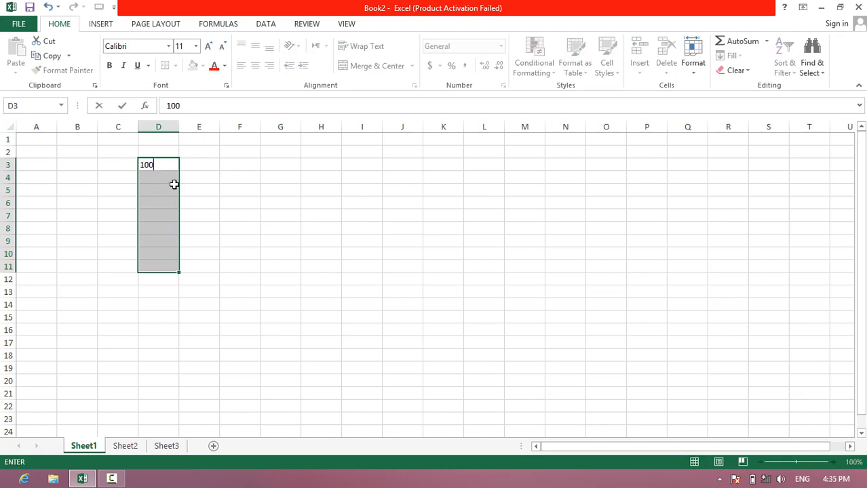
text(00)
key(ctrl+Return)
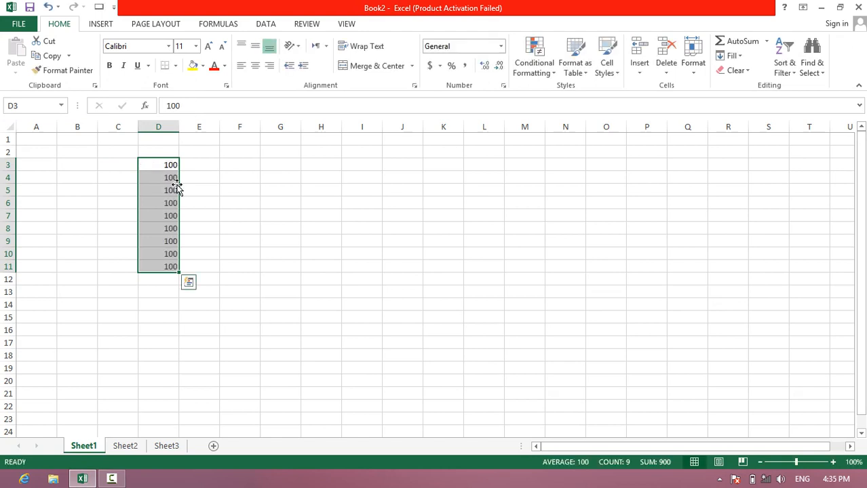
click(213, 66)
click(194, 66)
- Enter "fdsf", "sdfgsdf", "dfg435" and 345 in cells D12 to D15, directly below the yellow cells
click(168, 279)
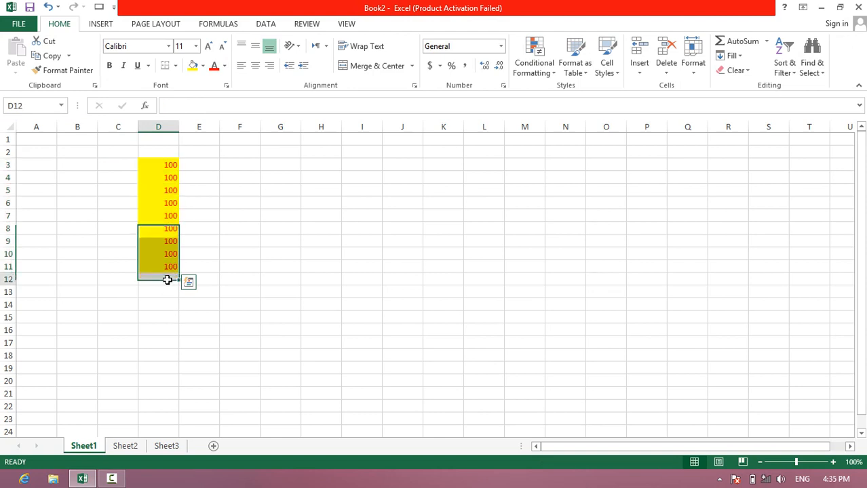
text(fdsf)
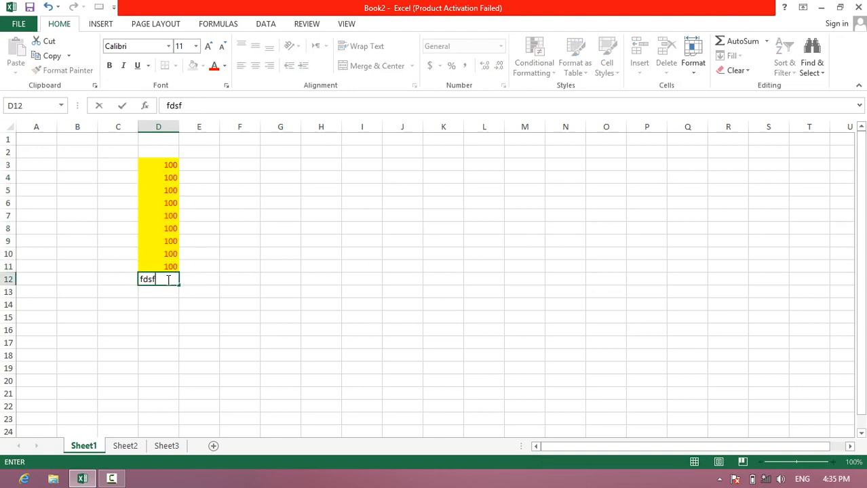
key(Return)
text(sdfgsdf)
key(Return)
text(dfg435)
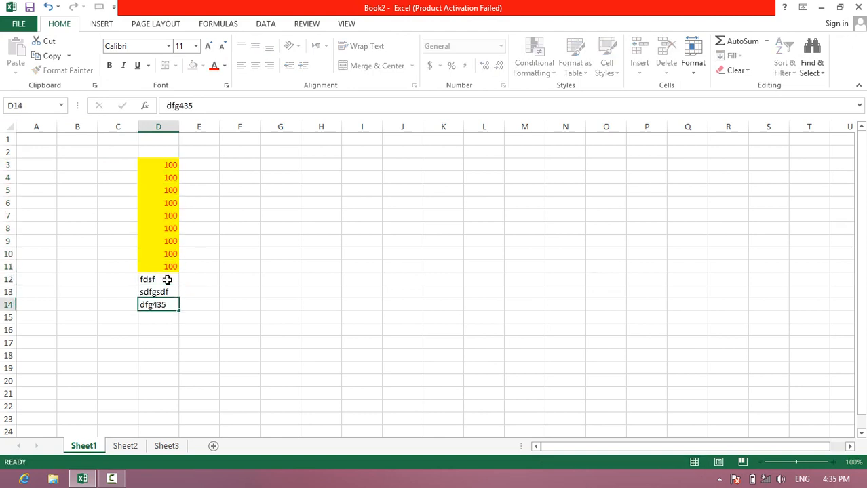
key(Return)
text(345)
key(ctrl+z)
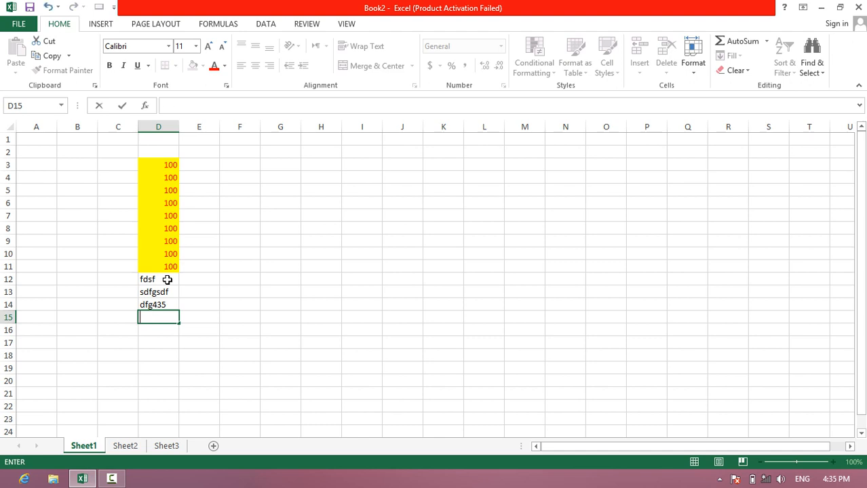
key(ctrl+y)
key(Return)
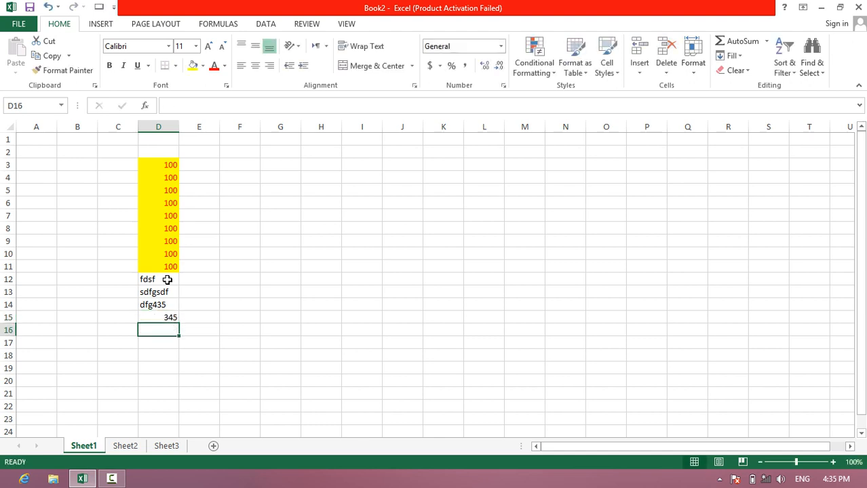
- Undo the test entries made below the yellow cells in column D
key(ctrl+z)
key(ctrl+z)
key(ctrl+z)
key(ctrl+z)
- Enter the numbers 45, 345, 435345 and 345 in cells D12 to D15 to test format extension
text(345)
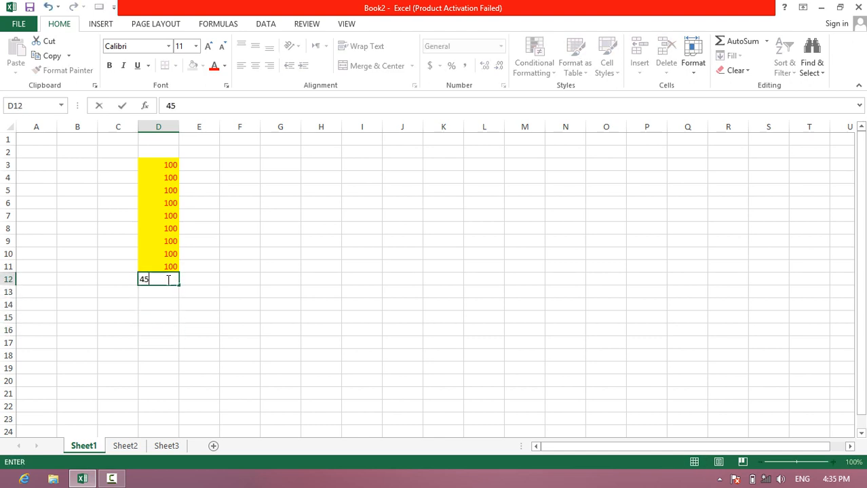
key(Return)
text(345)
key(Return)
text(435345)
key(Return)
text(345)
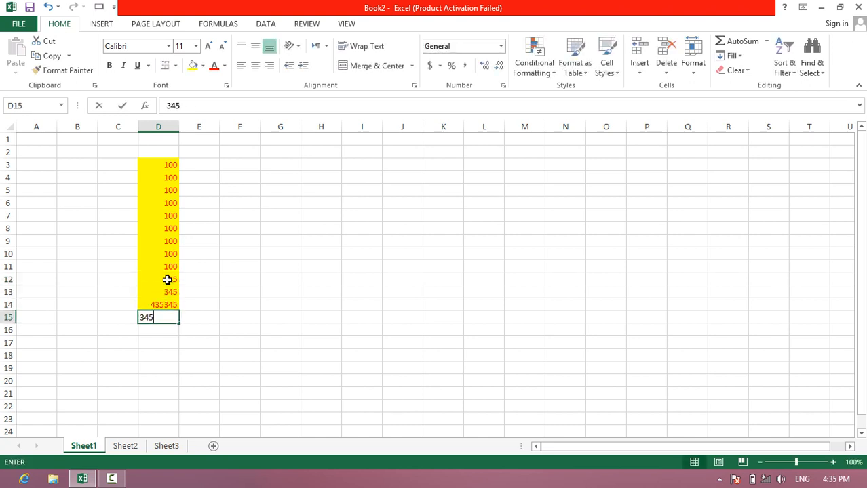
key(Return)
- Continue the column with the numbers 34534, 5345, 345, 23423 and 4234 in cells D16 to D20
text(34534)
key(Return)
text(5345)
key(Return)
text(345)
key(Return)
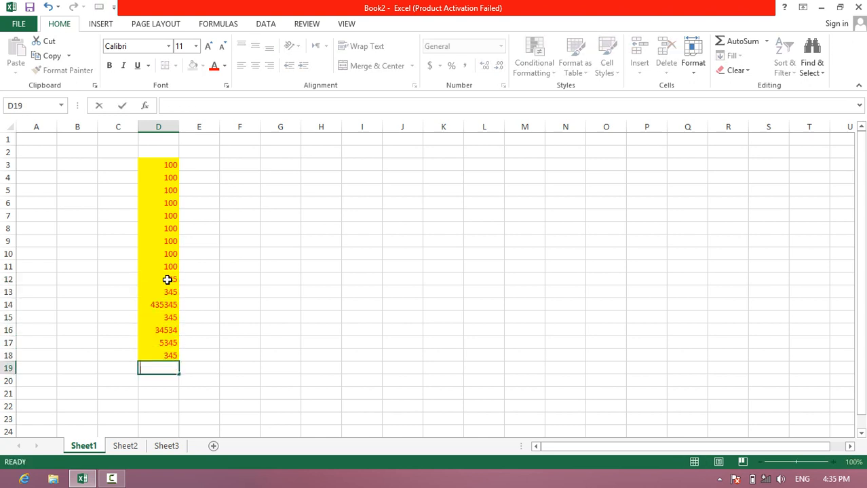
text(23423)
key(Return)
text(4234)
key(Return)
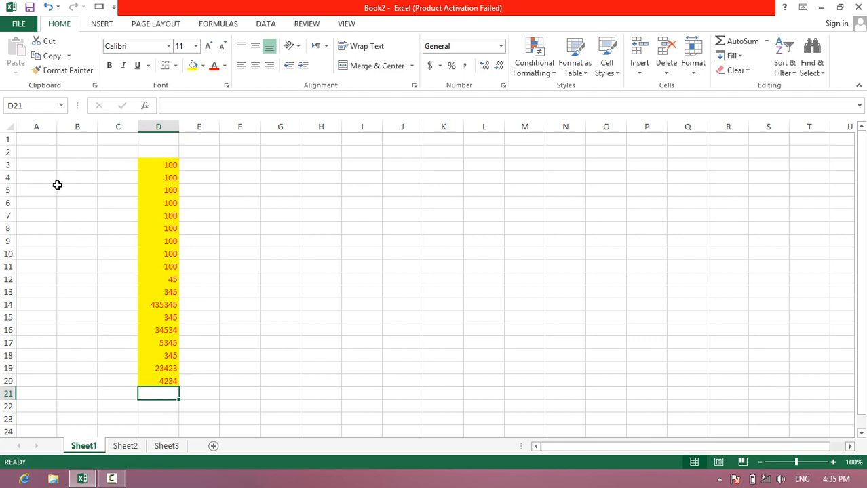
- Turn off extending data range formats and formulas in the advanced editing options
click(10, 24)
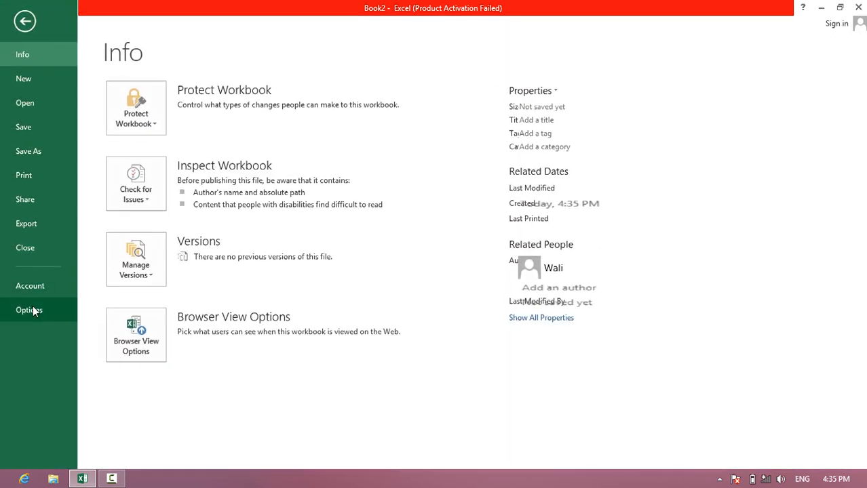
click(29, 310)
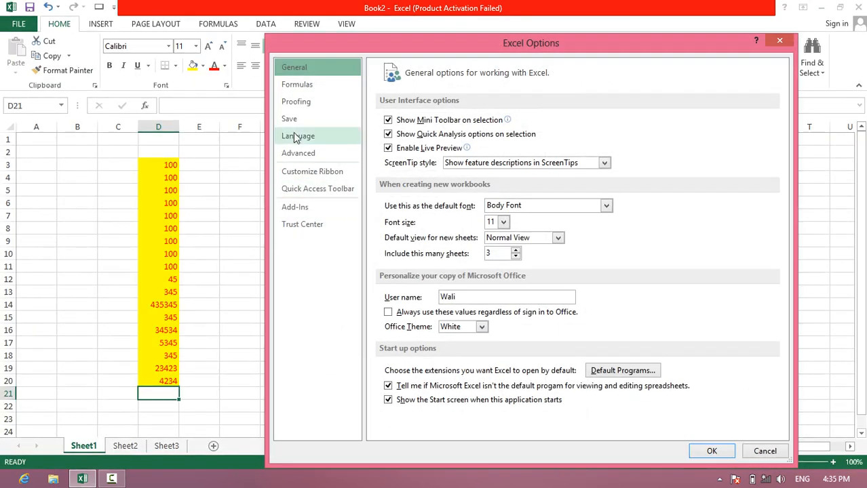
click(299, 153)
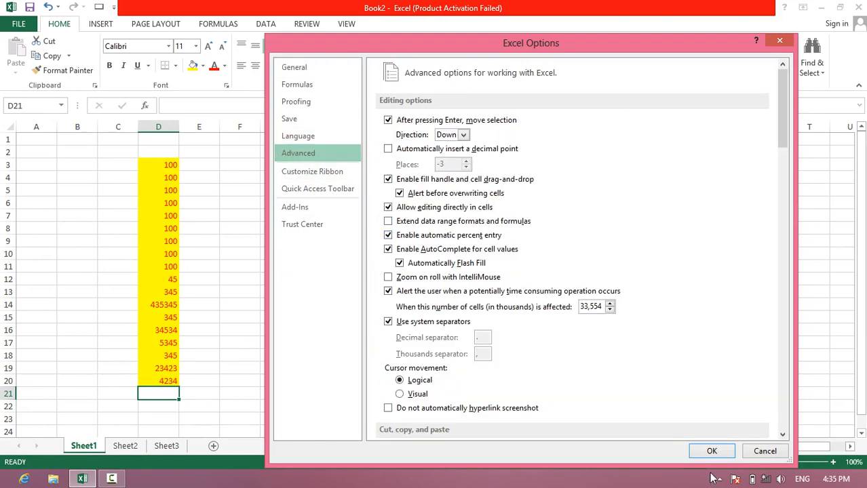
click(706, 451)
- Enter 3443, 3434 and 3434 in cells D21 to D23 to test entries without format extension
text(3443)
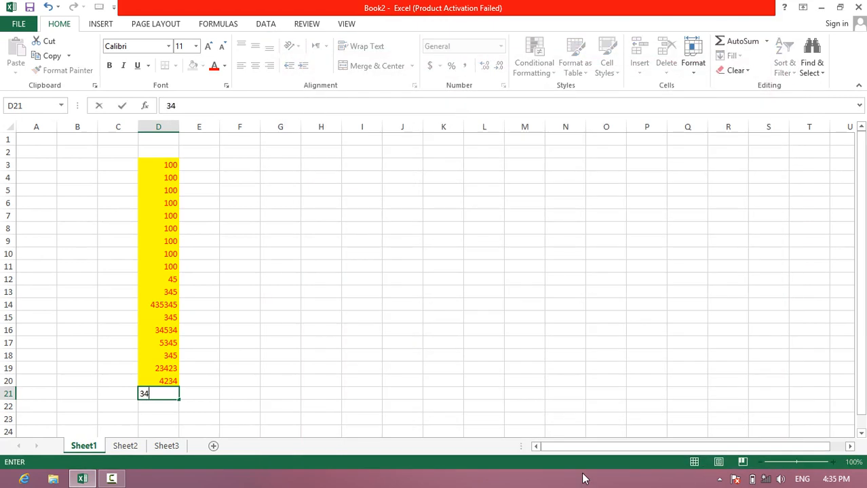
key(Return)
text(3434)
key(Return)
text(3434)
key(Return)
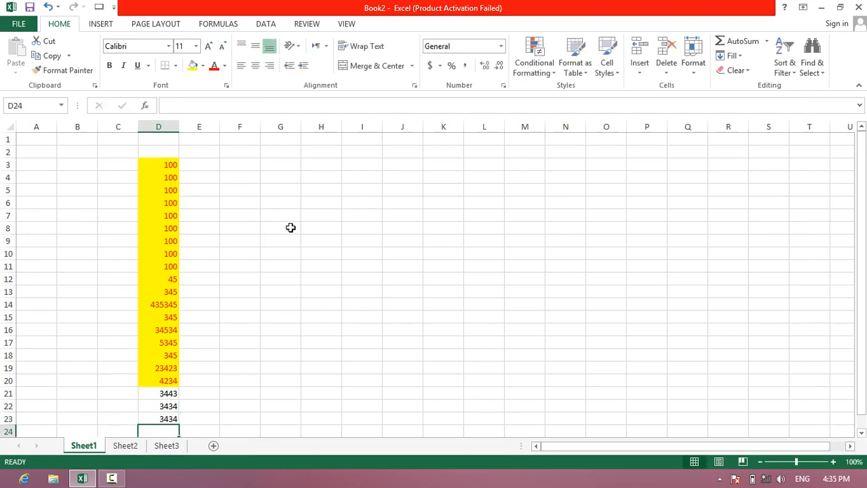
- Turn extending data range formats and formulas back on in the advanced editing options
click(19, 25)
click(29, 310)
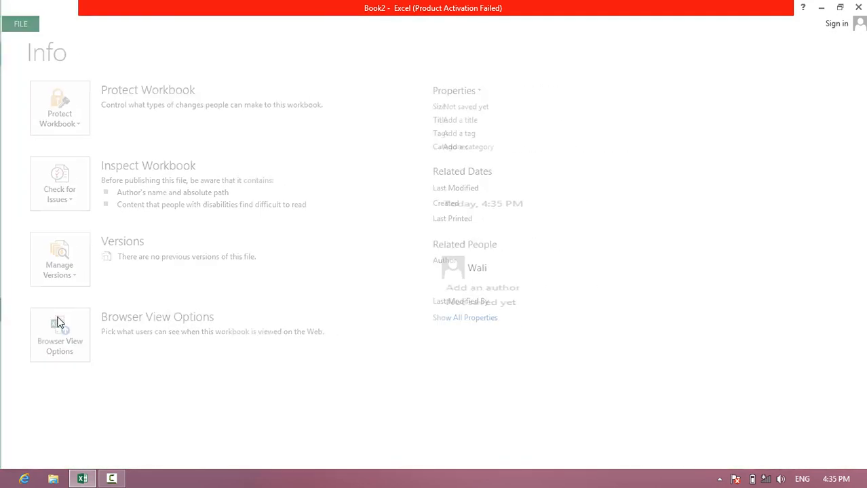
click(319, 155)
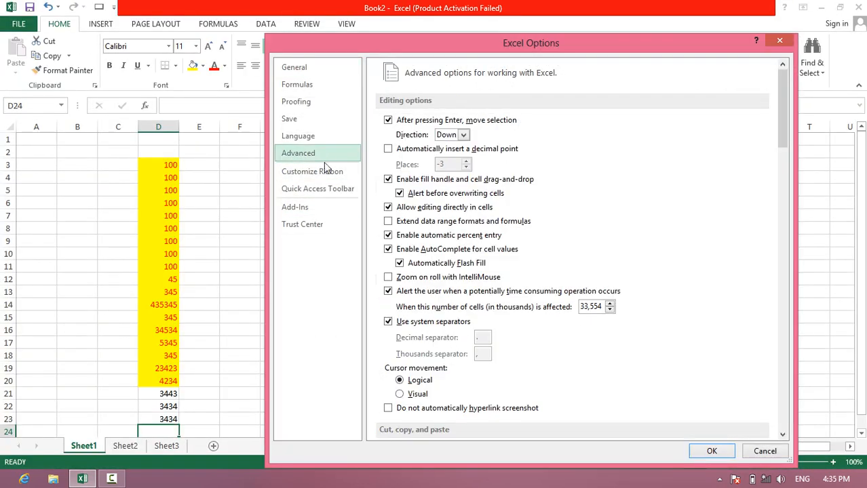
click(406, 222)
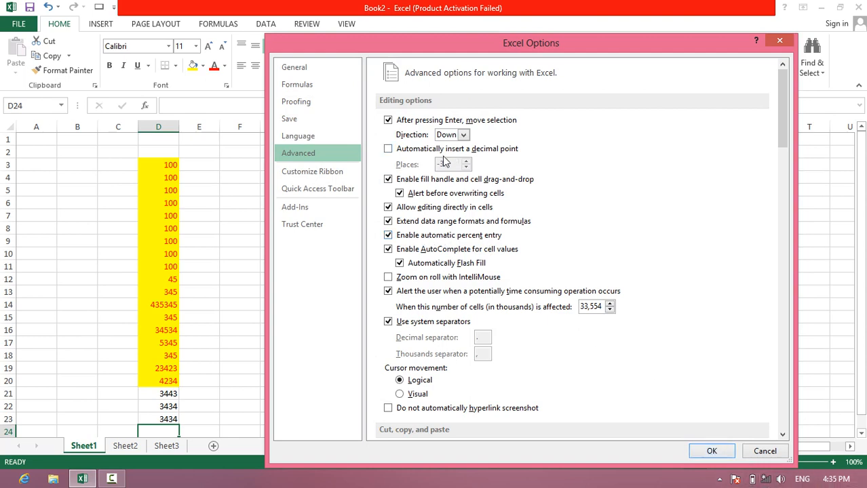
click(711, 451)
- Format cells G2 to G10 as Percentage with 0 decimal places
drag(277, 155, 281, 255)
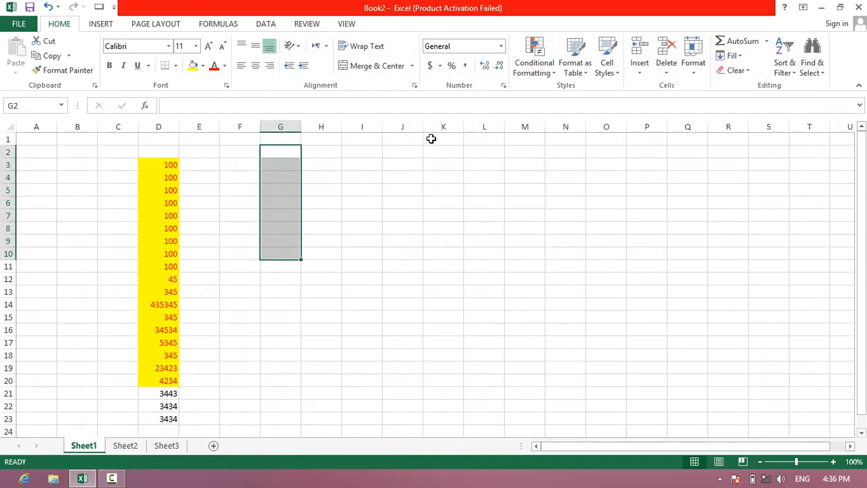
click(503, 86)
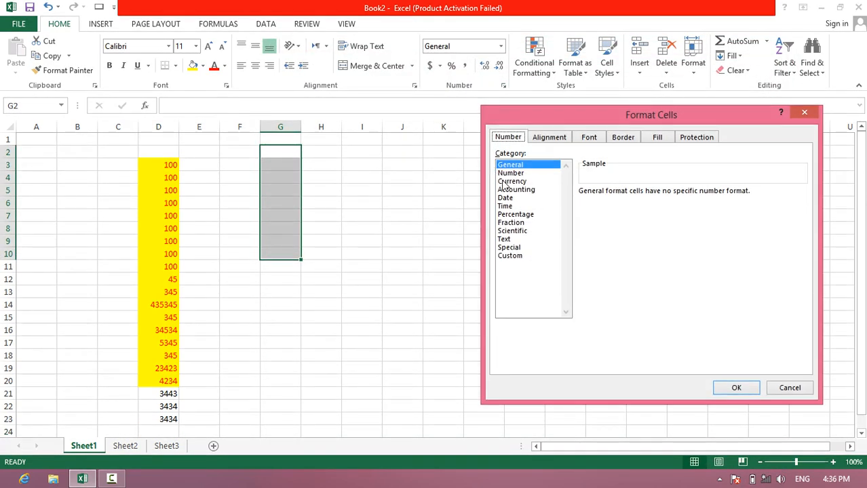
click(510, 181)
click(516, 215)
click(665, 196)
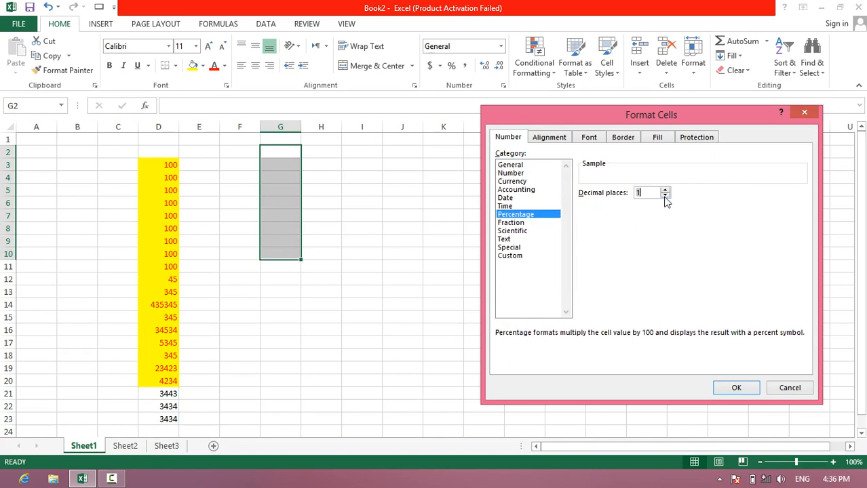
click(666, 197)
click(736, 388)
- Enter 1 in cell G2 and 20 in cell G3 to test automatic percent entry
click(277, 151)
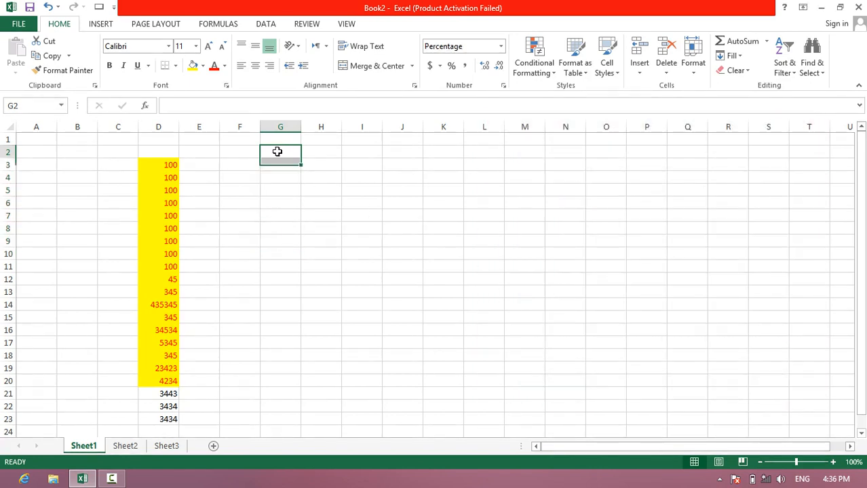
text(1)
key(Return)
text(2)
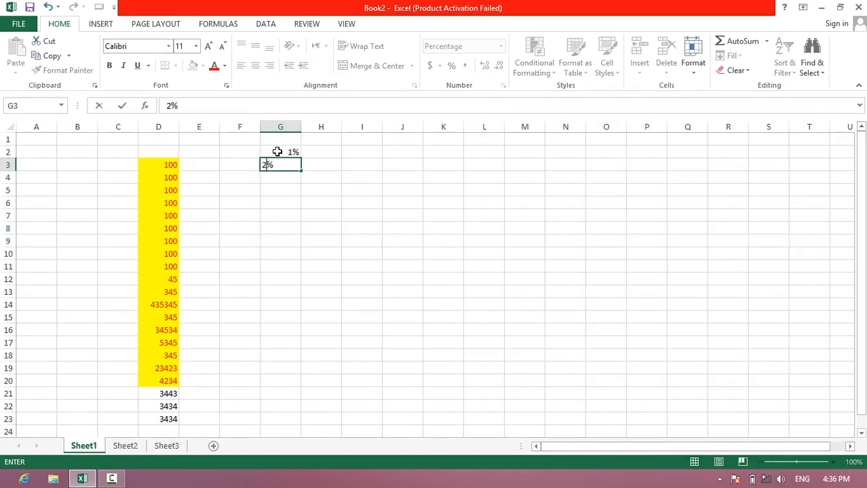
text(0)
key(Return)
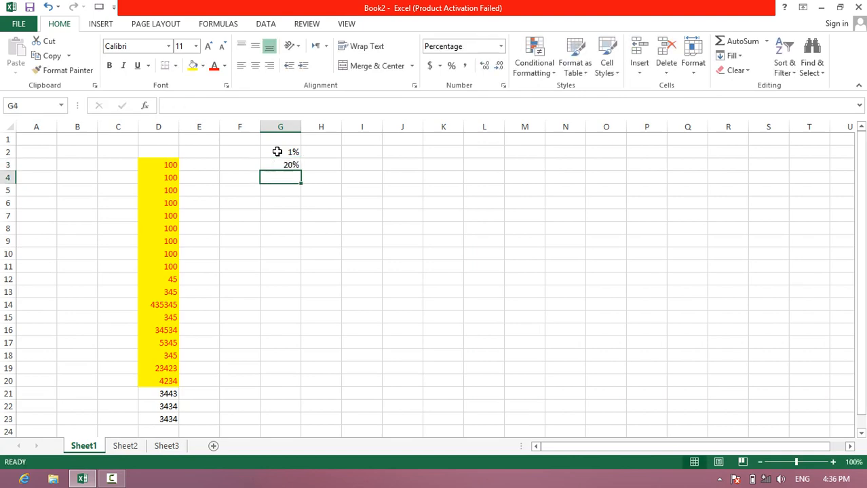
- Turn off automatic percent entry in the advanced editing options
click(3, 24)
click(37, 305)
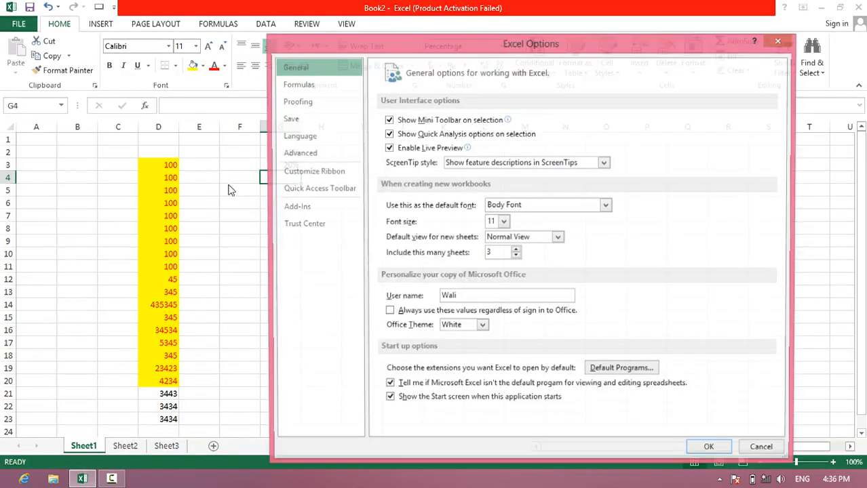
click(336, 154)
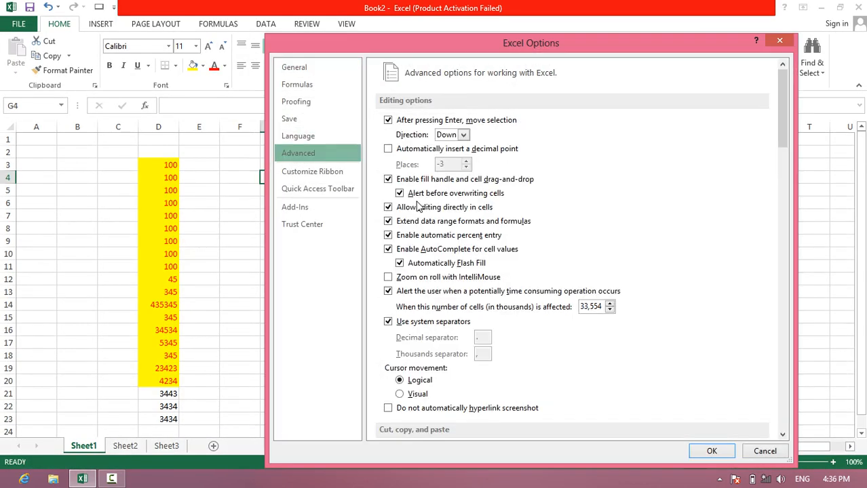
click(421, 235)
click(710, 451)
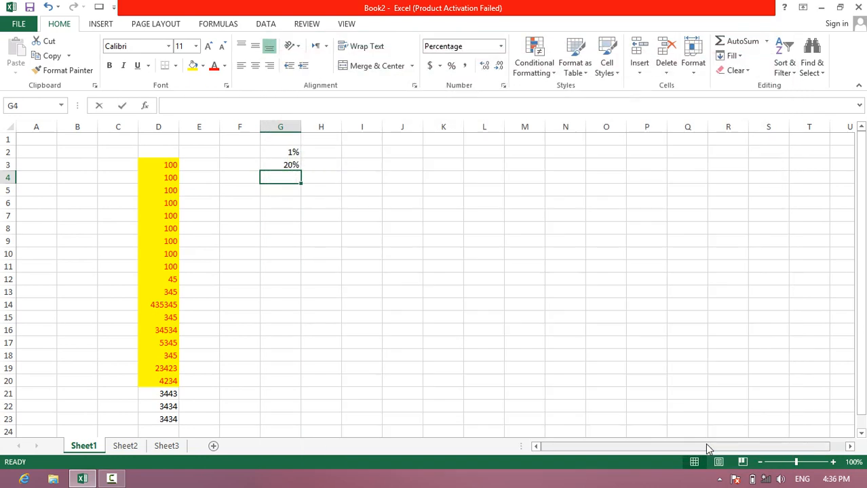
- Enter 20 in cell G4 and a value of 100% in cell G5 to test entries without automatic percent
text(20)
key(Return)
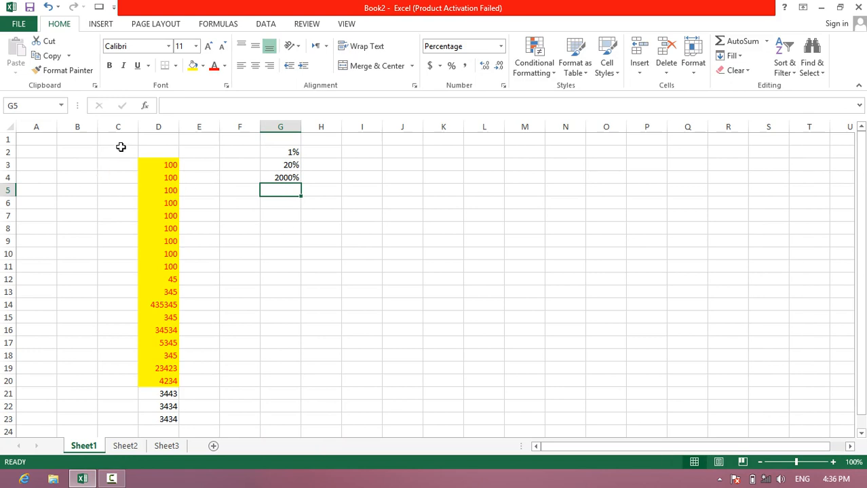
text(100)
key(Return)
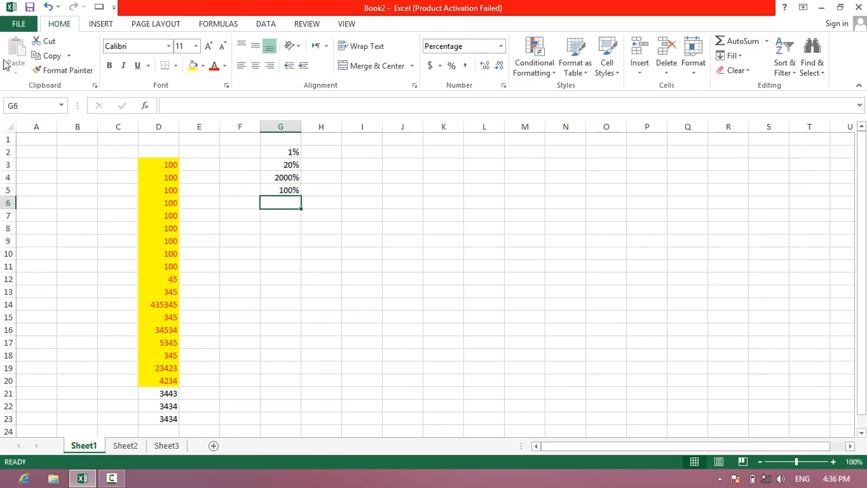
- Turn automatic percent entry back on in the advanced editing options
click(18, 24)
click(31, 310)
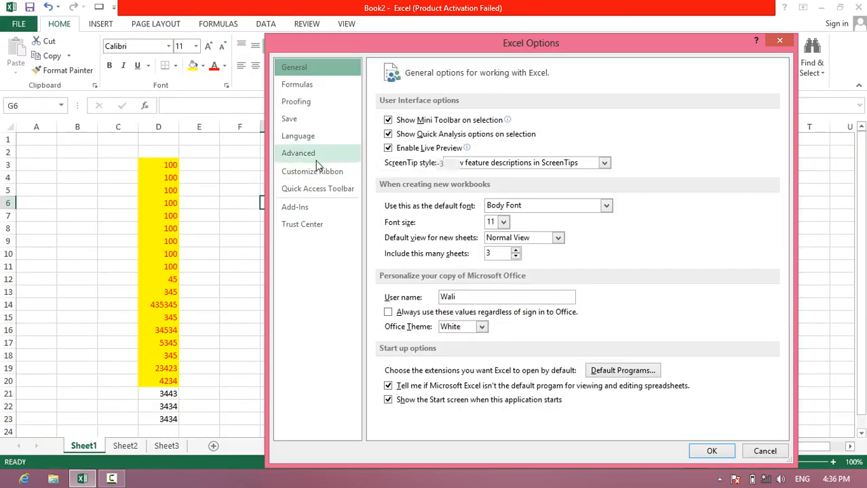
click(299, 153)
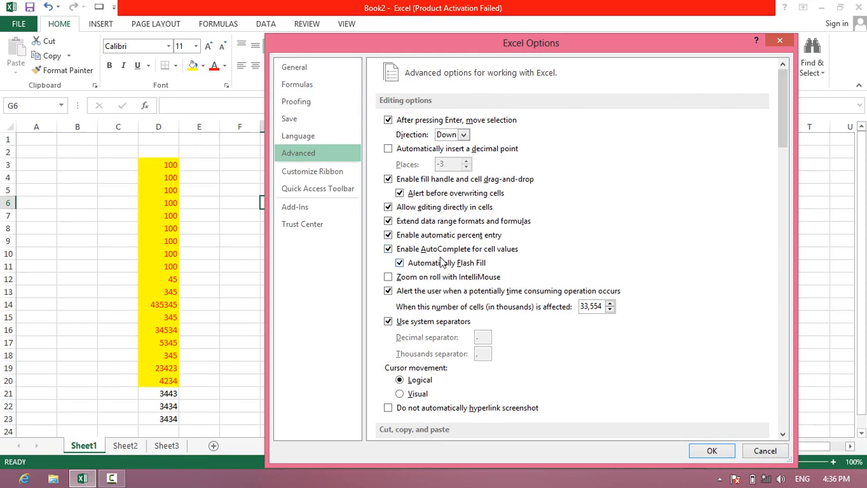
click(712, 452)
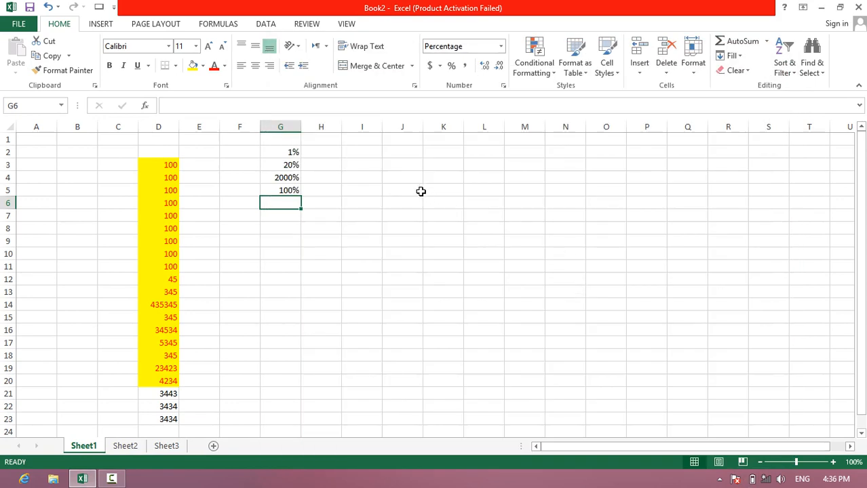
- Enter the sample words "kabul" and "herat" in cells J4 and J5
click(405, 175)
text(kabul)
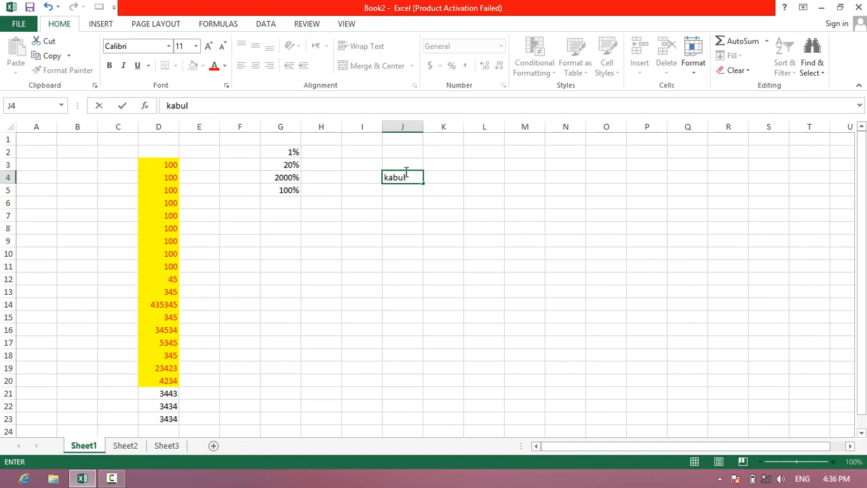
key(Return)
text(herat)
key(Return)
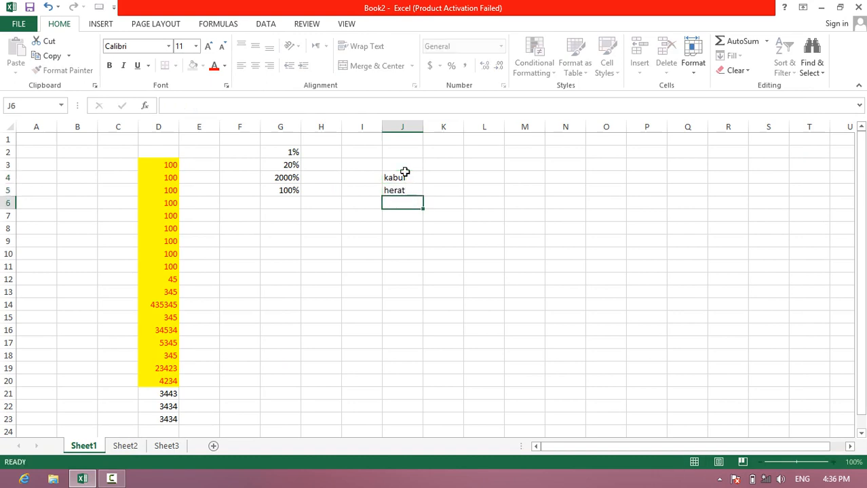
- Fill cells J6 to J8 with "kabul", "herat" and "kabul" by accepting the AutoComplete suggestions
text(kabul)
key(Return)
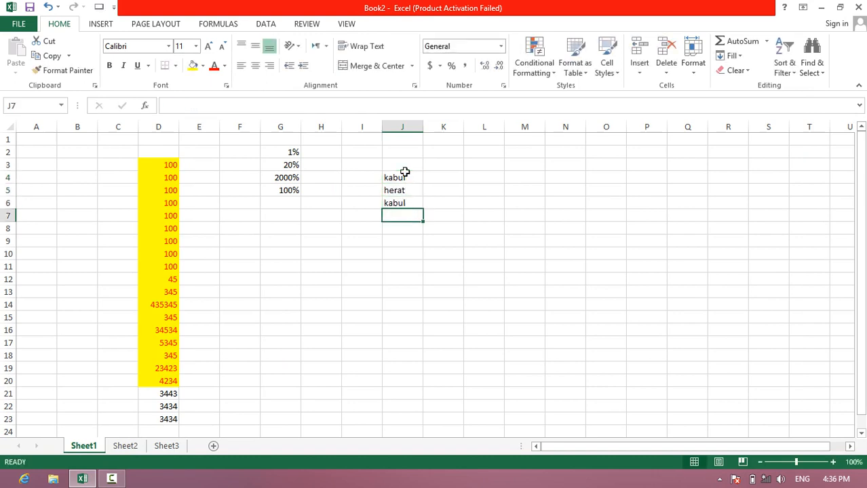
text(herat)
key(Return)
text(kabul)
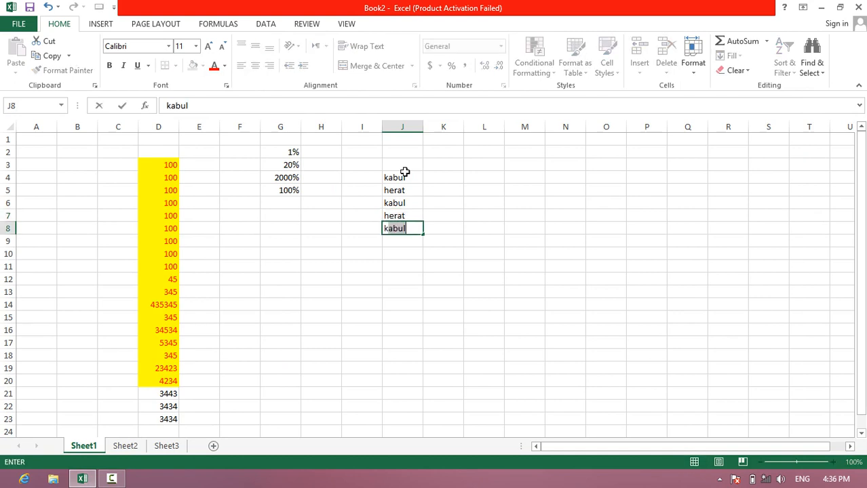
key(Return)
key(Return)
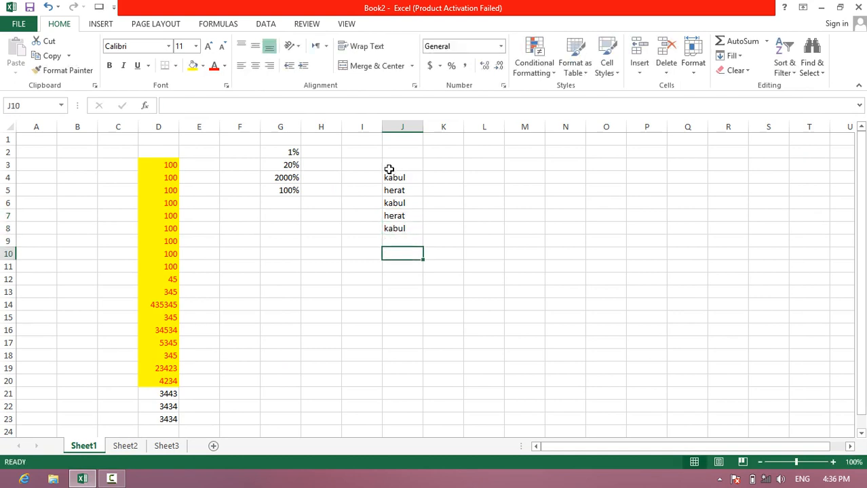
- Turn off AutoComplete for cell values in the advanced editing options
click(309, 237)
click(12, 28)
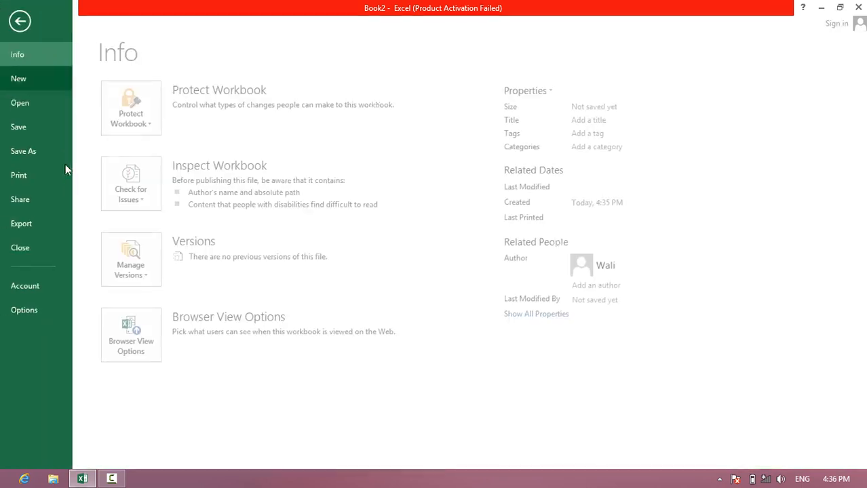
click(59, 304)
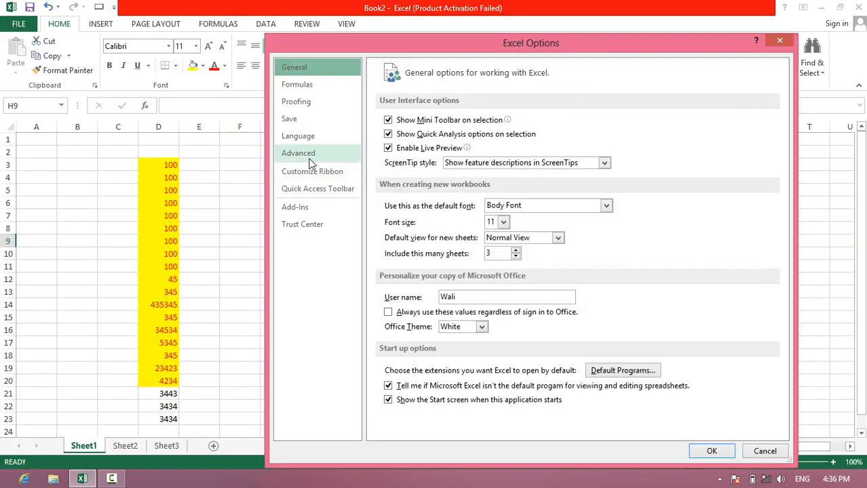
click(298, 153)
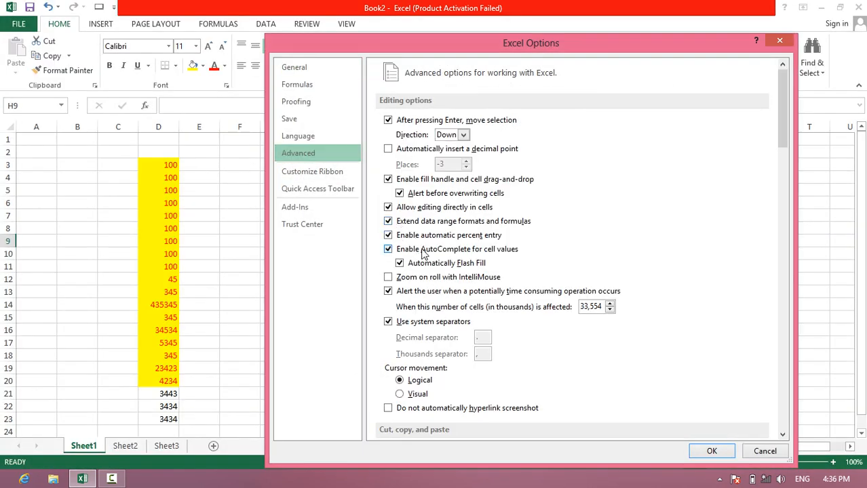
click(422, 249)
click(711, 452)
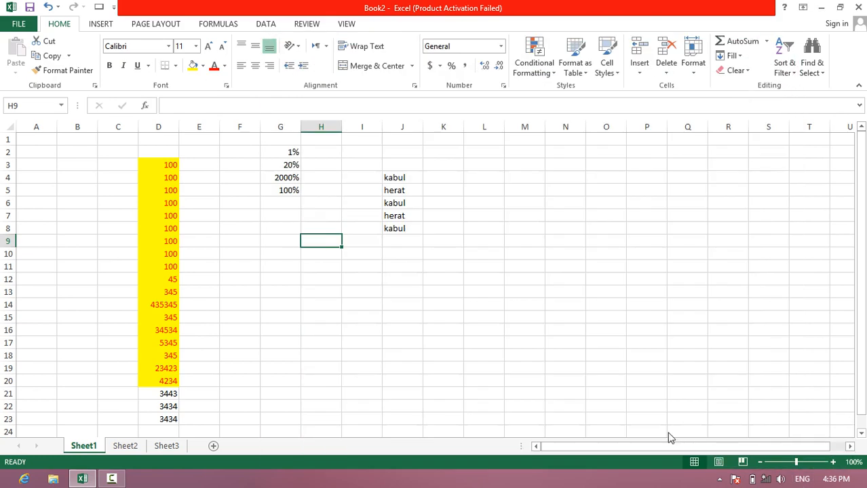
- Enter "kabul" in full in cell J9 to test entry without AutoComplete
click(411, 242)
text(ka)
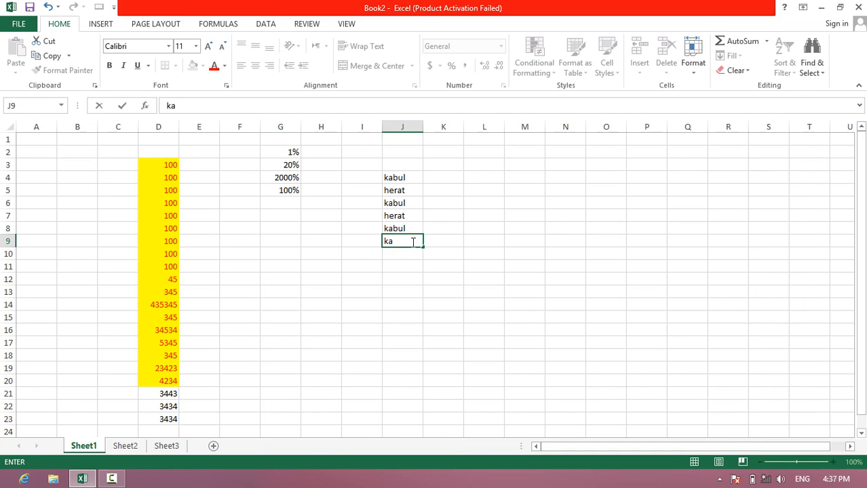
text(bul)
key(Return)
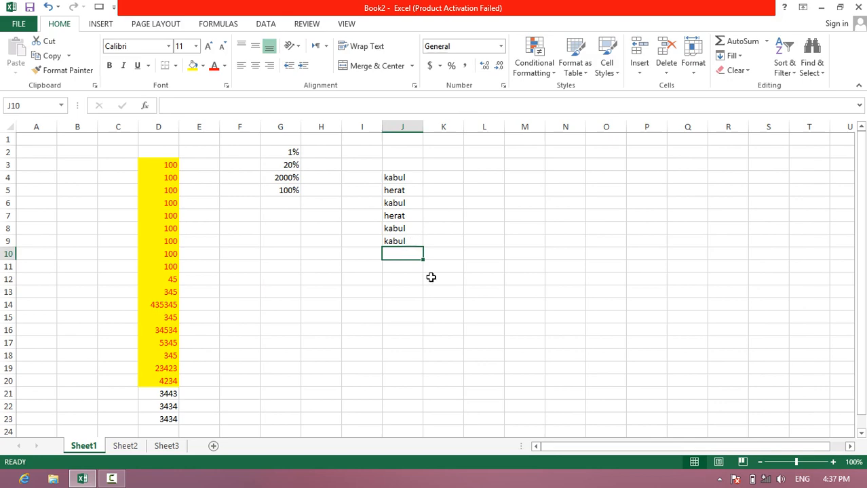
- Turn on AutoComplete for cell values and Automatically Flash Fill in the advanced editing options
click(29, 26)
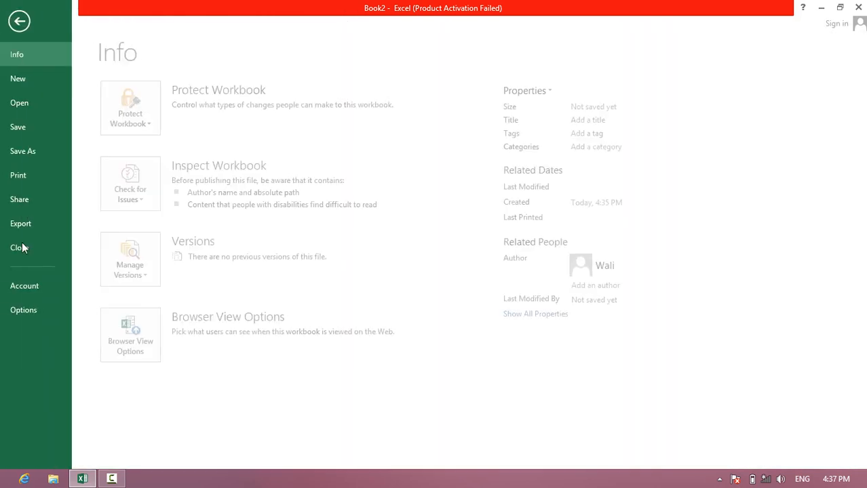
click(32, 313)
click(298, 153)
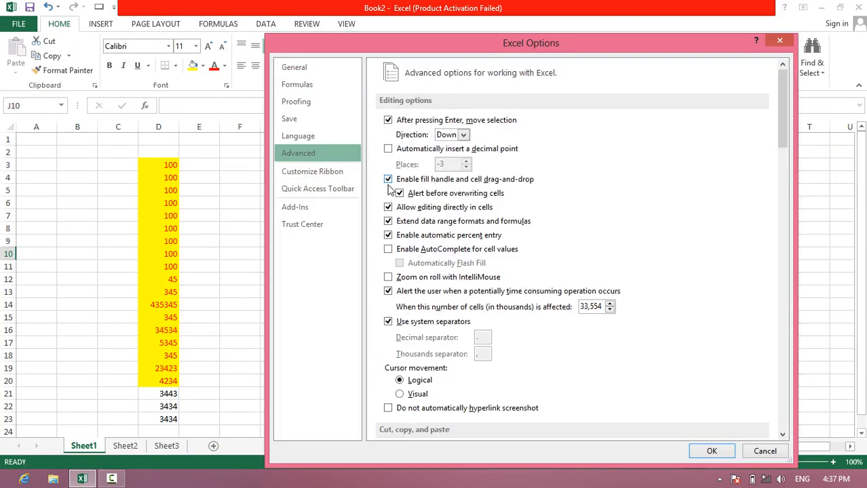
click(415, 249)
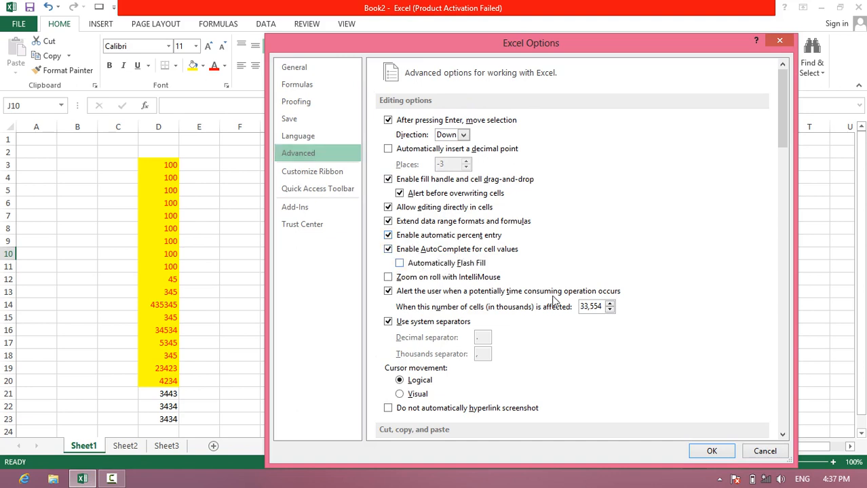
click(432, 266)
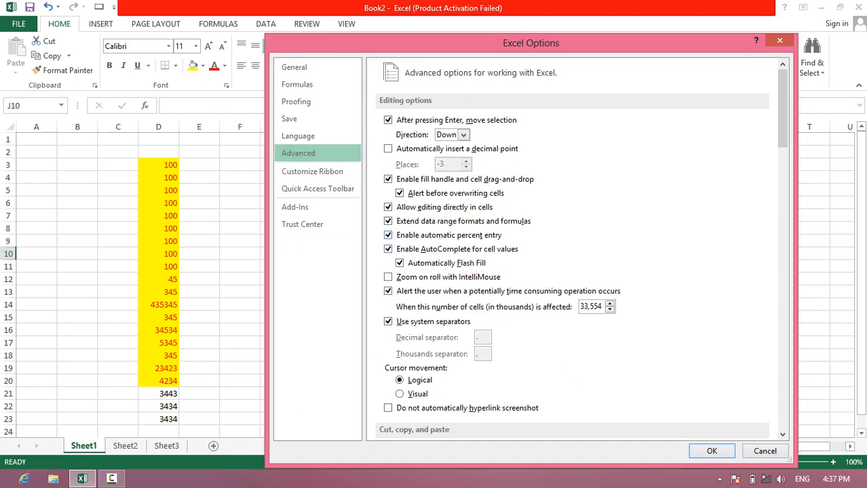
click(711, 452)
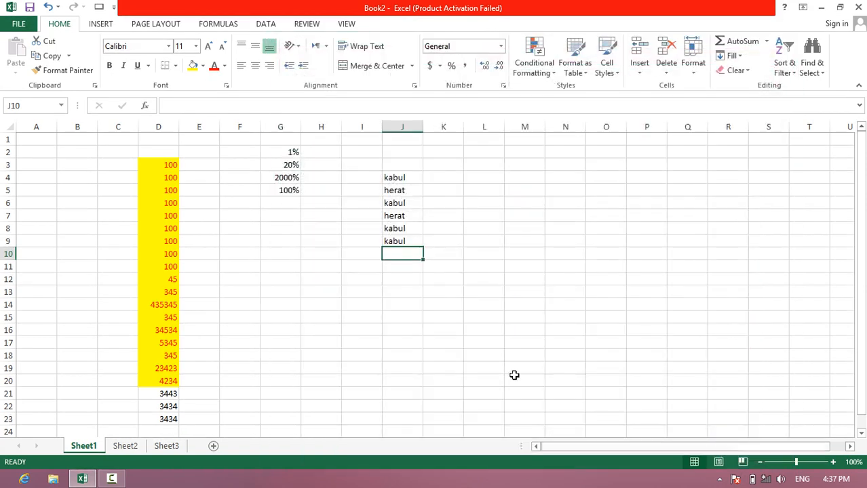
- On Sheet2, enter the column headers "firstname" in A1 and "lastname" in B1
click(131, 449)
scroll(115, 163, up, 2)
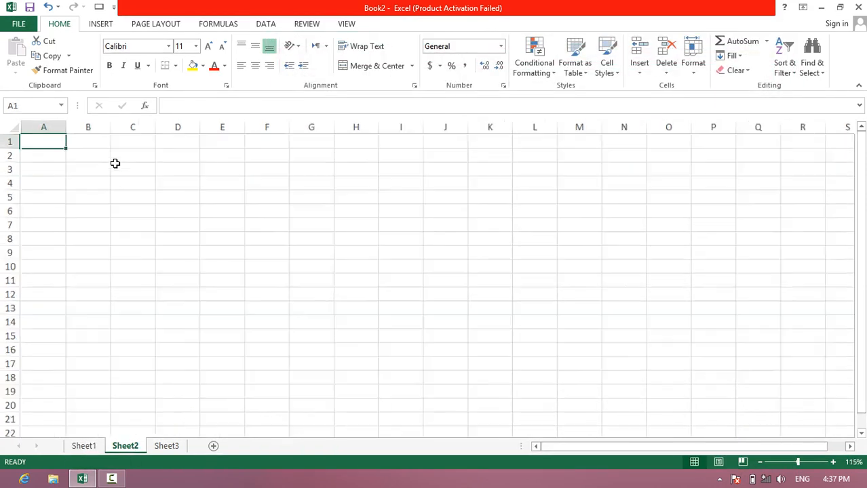
text(fi)
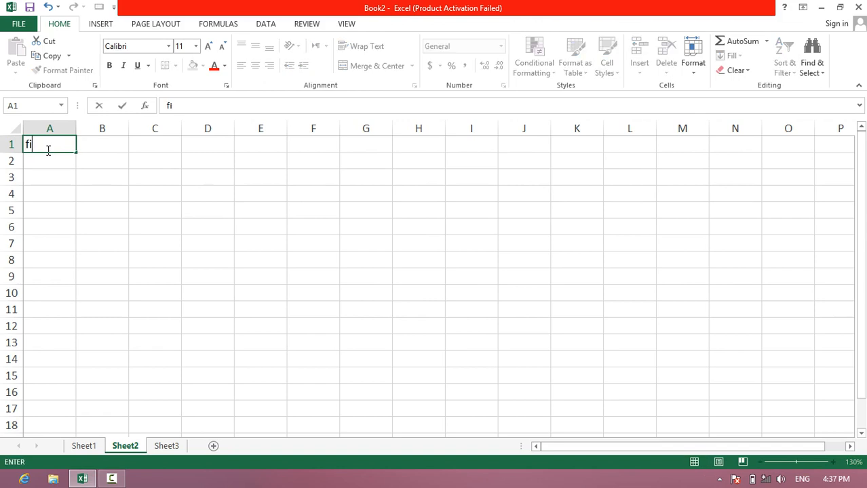
text(rstname)
key(Tab)
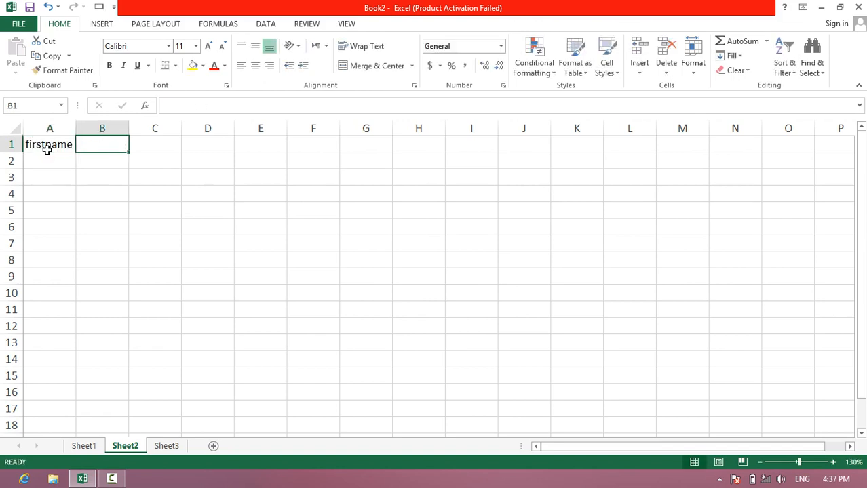
text(lastname)
key(Return)
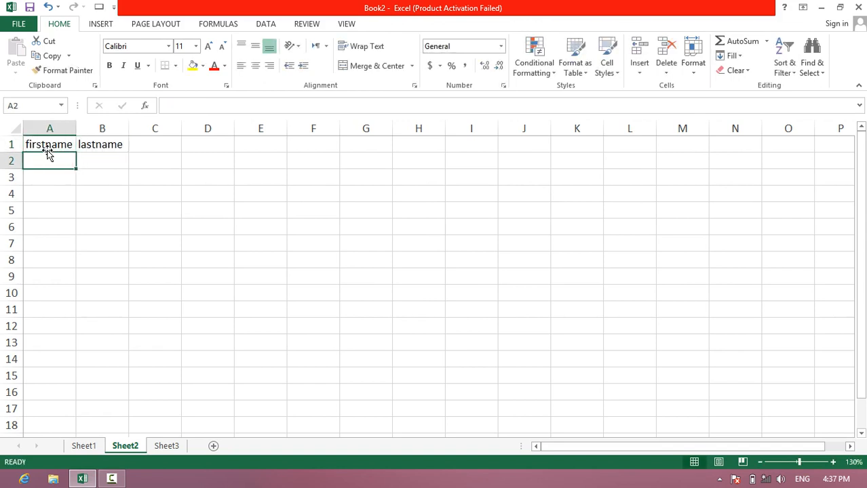
- Enter four sample first names in cells A2 to A5 under the "firstname" header
text(ahmad)
key(Return)
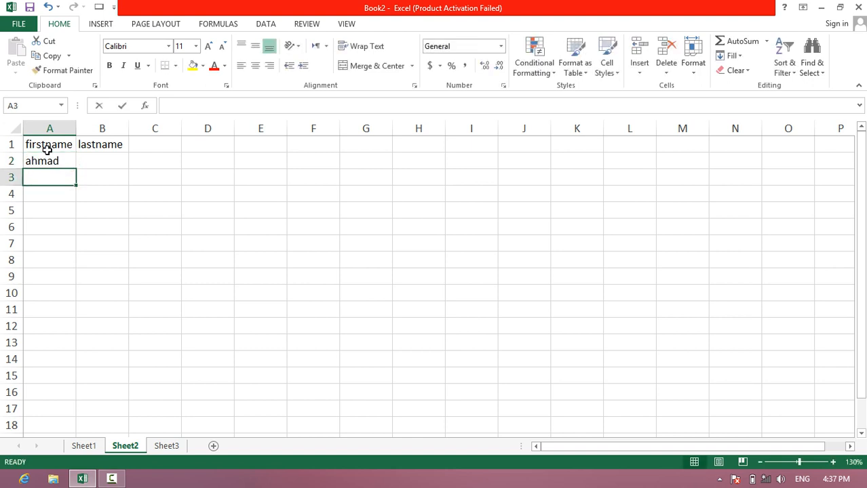
text(samad)
key(Return)
text(as)
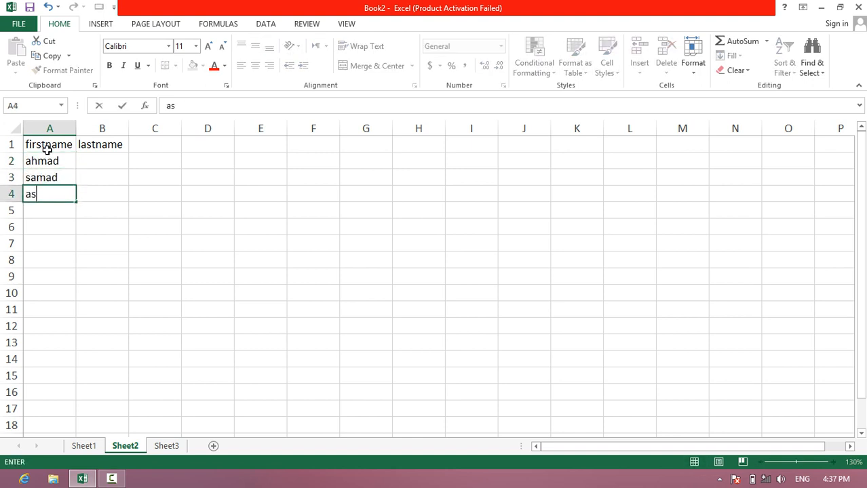
key(BackSpace)
text(sad)
key(Return)
text(fa)
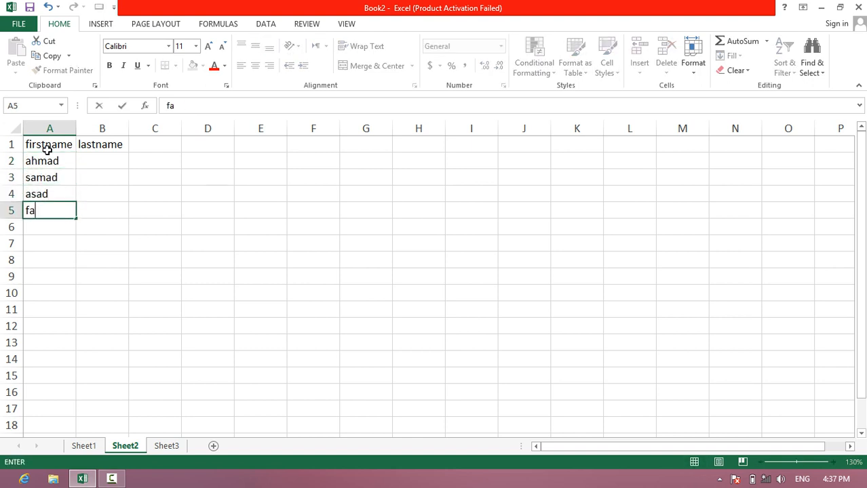
key(Right)
- Enter a sample last name for each person in cells B2 to B5, reusing the B2 name in B4
key(Up)
key(Up)
key(Up)
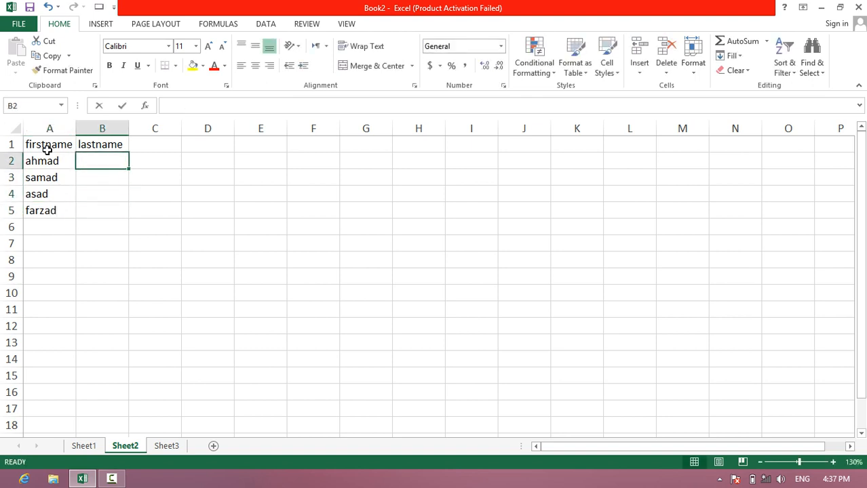
text(ahmadi)
key(Return)
text(samadi)
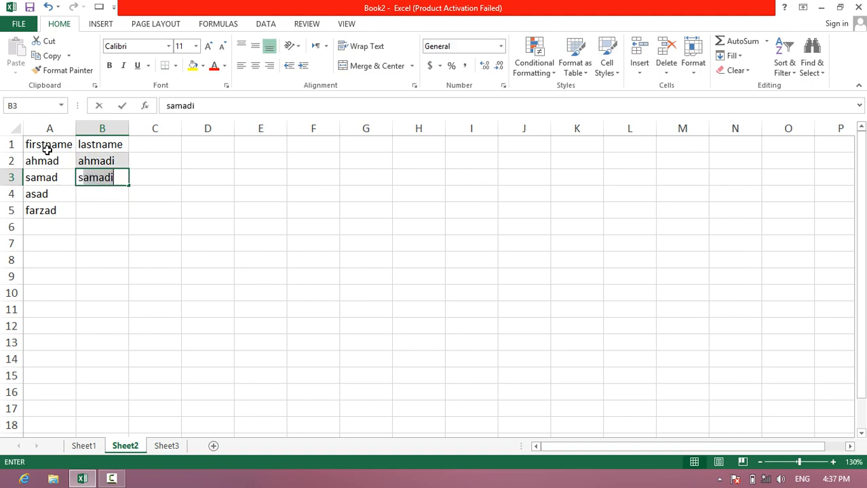
key(Return)
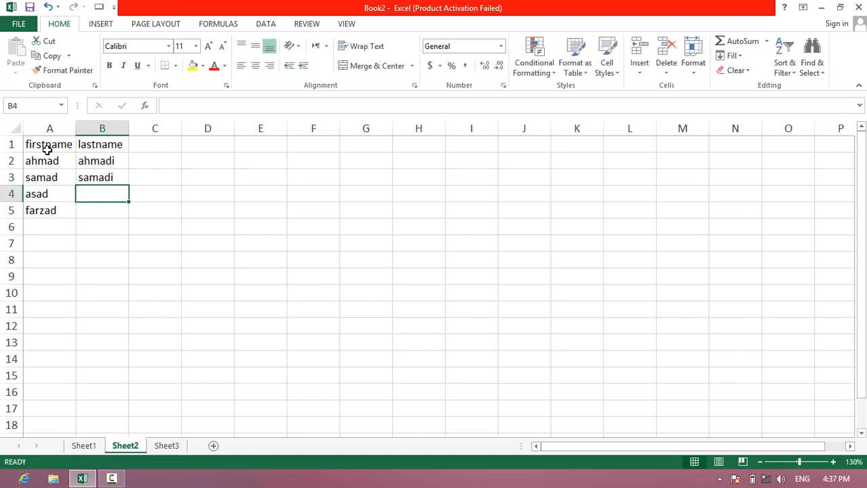
text(asa)
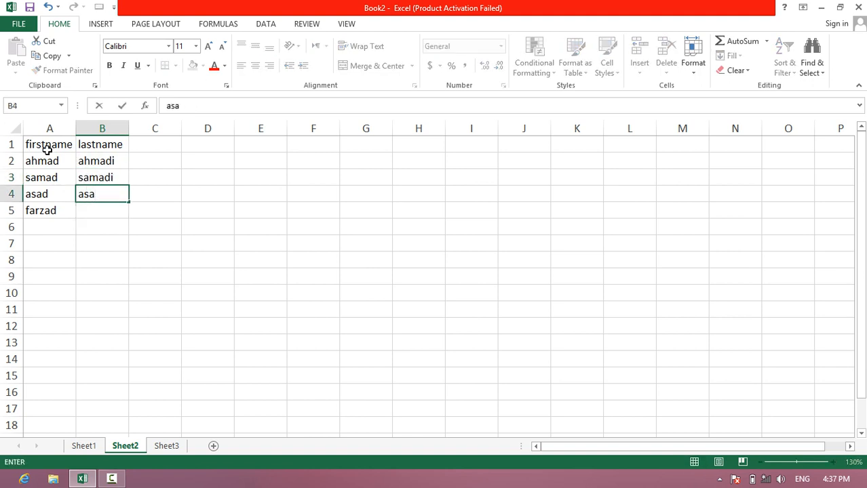
key(BackSpace)
key(BackSpace)
text(adi)
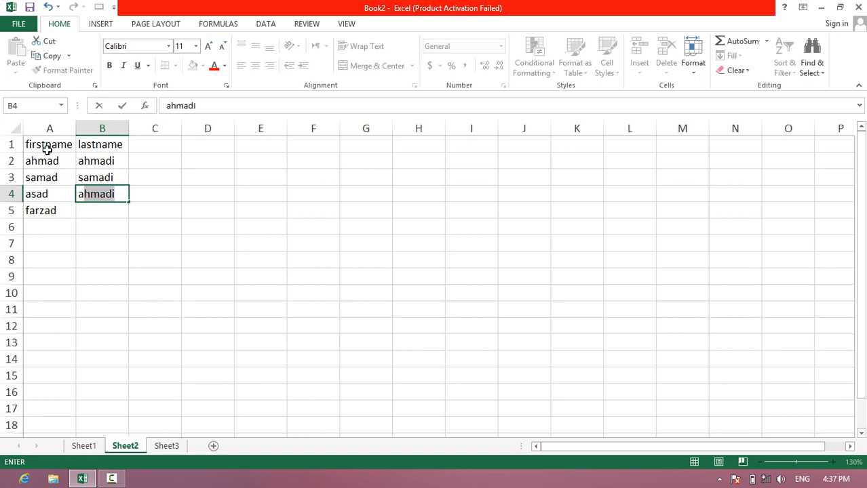
key(Return)
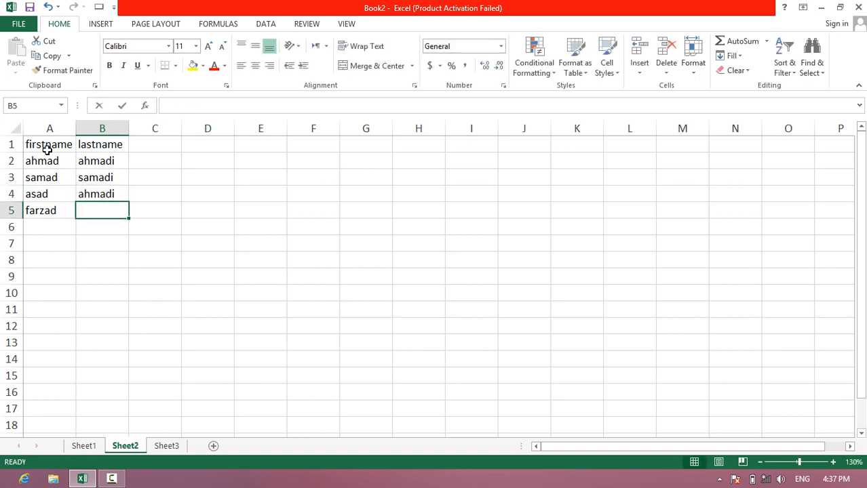
text(hash)
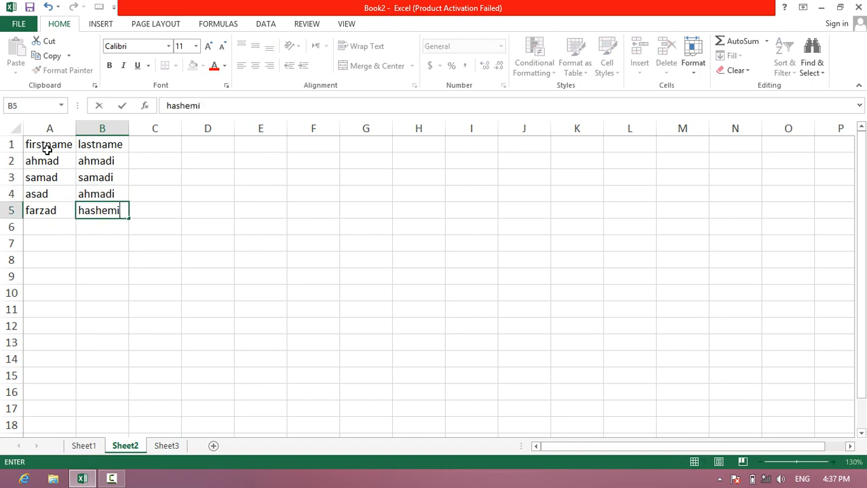
text(emi)
key(Tab)
- Widen column C and enter the header "firstname lastname" in C1
key(Up)
key(Up)
key(Up)
key(Up)
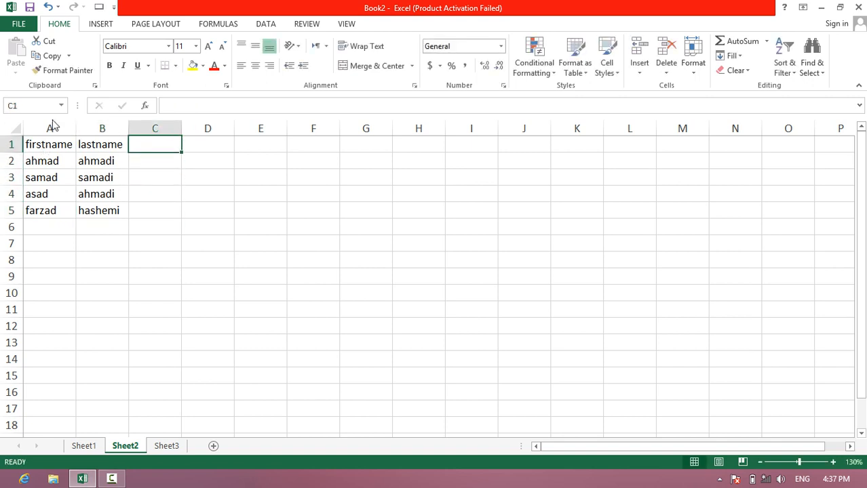
drag(182, 129, 272, 129)
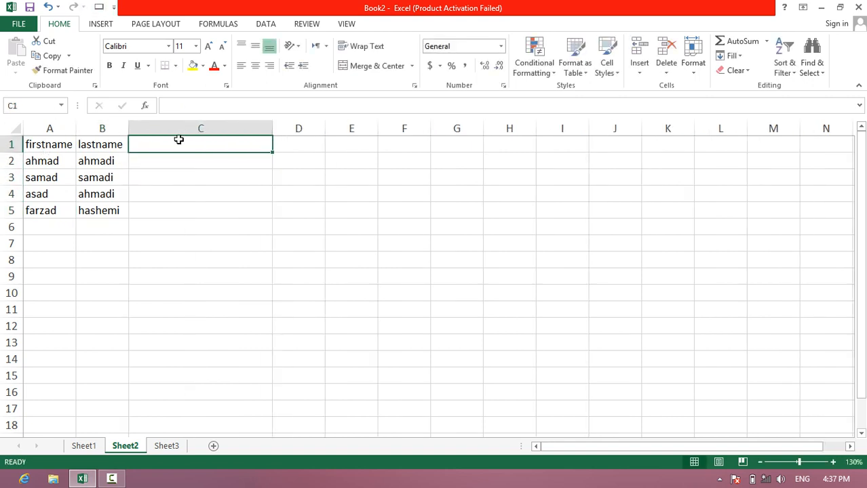
text(na)
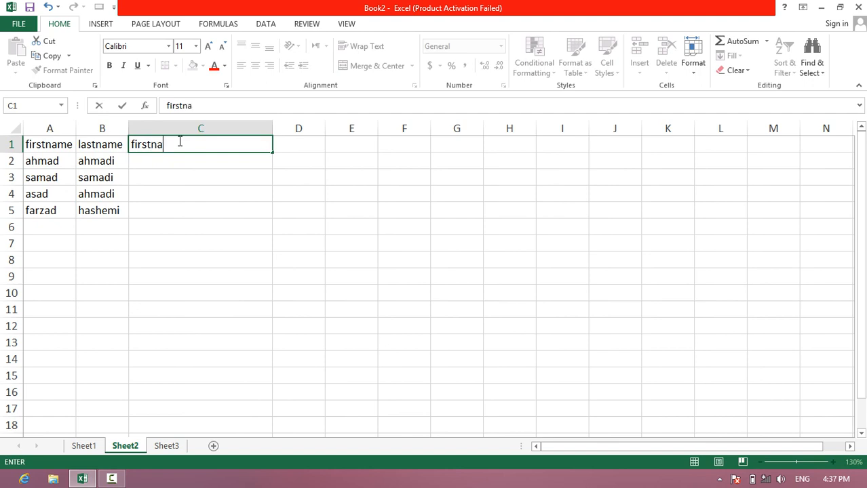
text(me lastna)
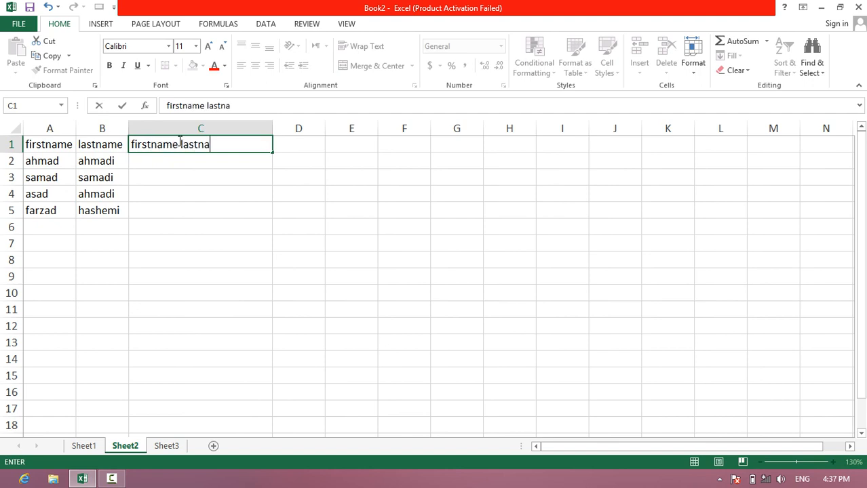
text(me)
key(Return)
- Test Flash Fill by accepting the suggested full names for C2 to C5, and undo the fill and the entry
text(ahmad ahmadi)
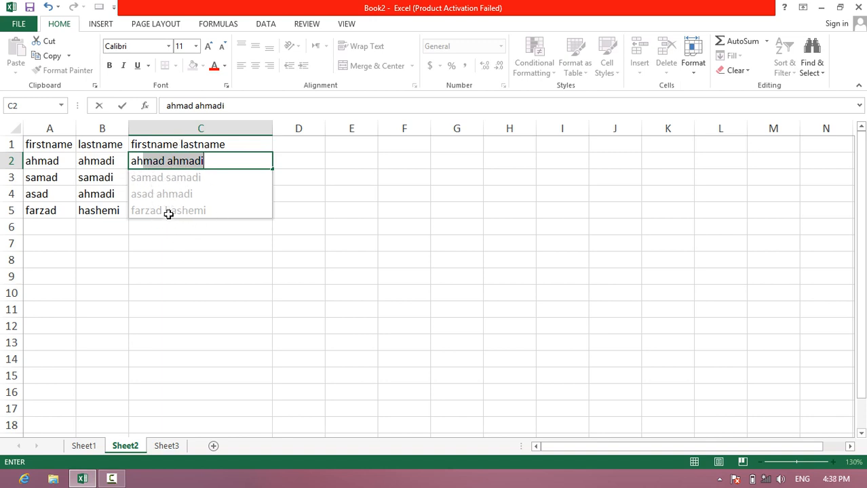
key(Return)
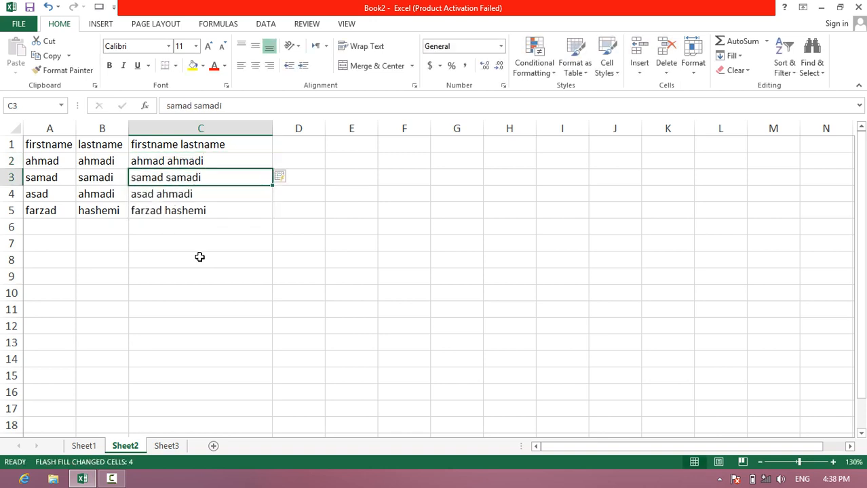
key(ctrl+z)
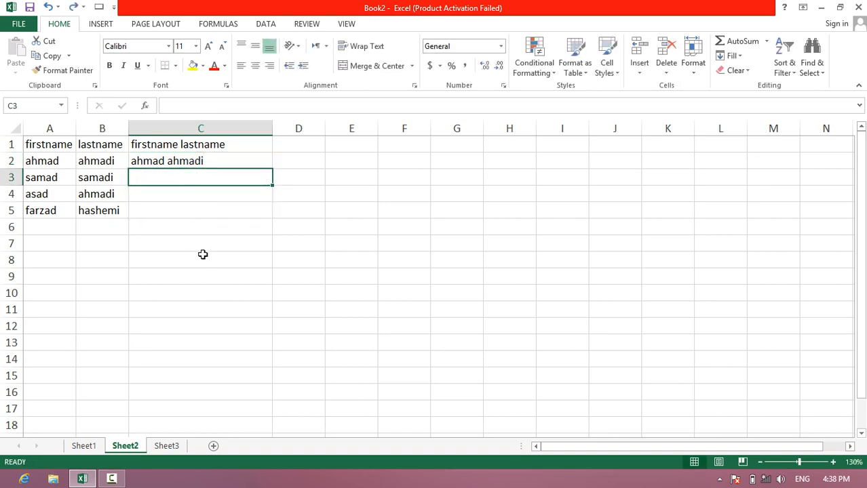
click(149, 224)
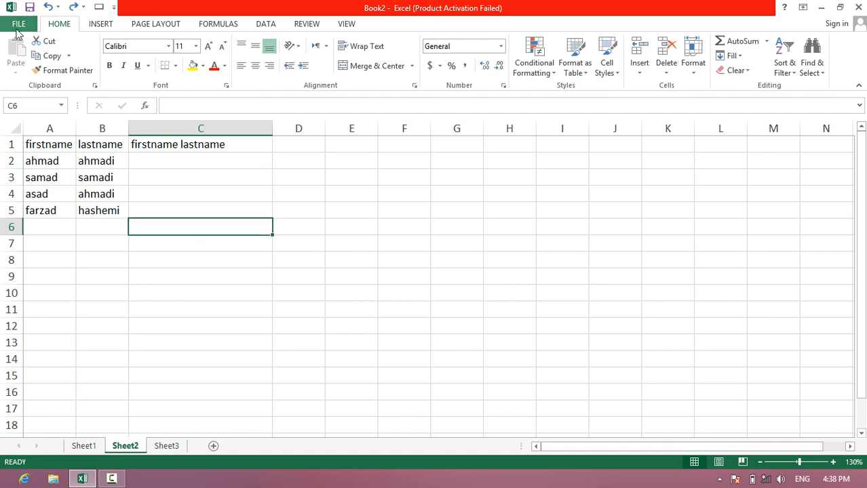
- Turn off Automatically Flash Fill in the advanced editing options
click(19, 24)
click(30, 310)
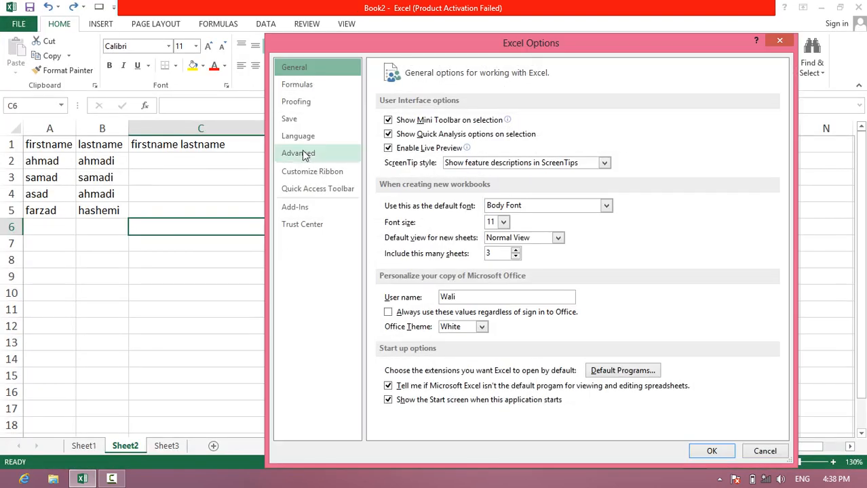
click(305, 154)
click(402, 264)
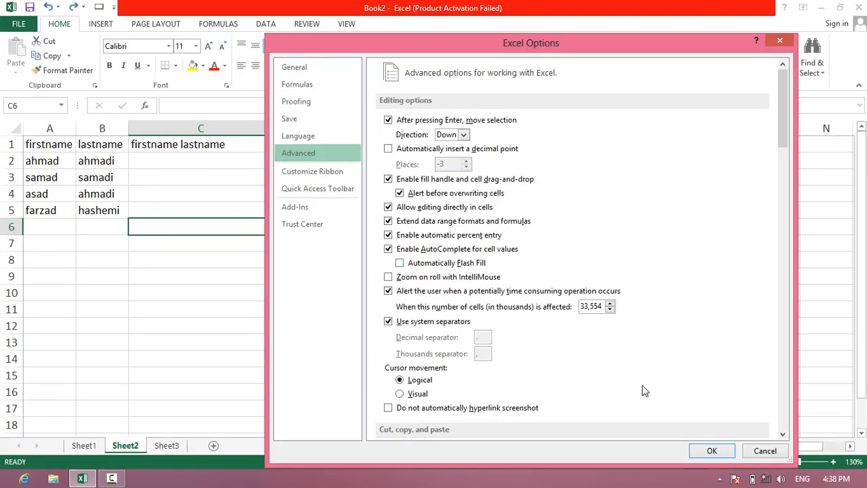
click(712, 450)
- Enter a sample full name in C2 and the second person's first name in C3 to test entry without Flash Fill
click(223, 169)
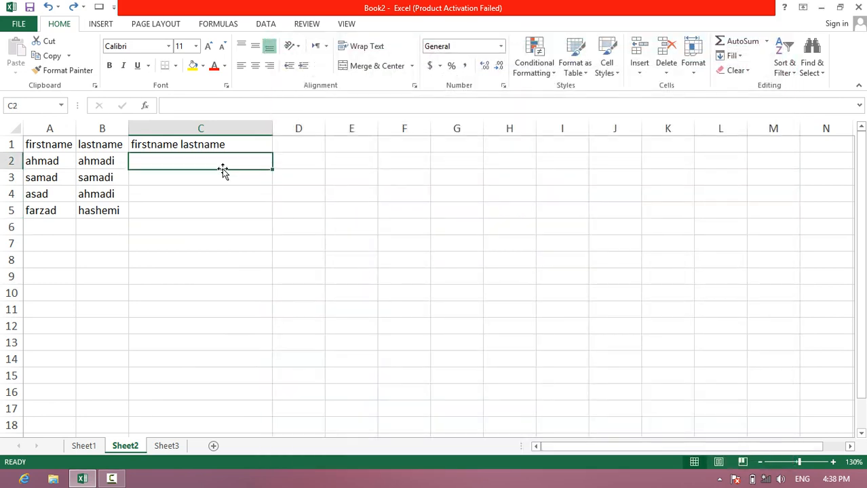
text(ahmad)
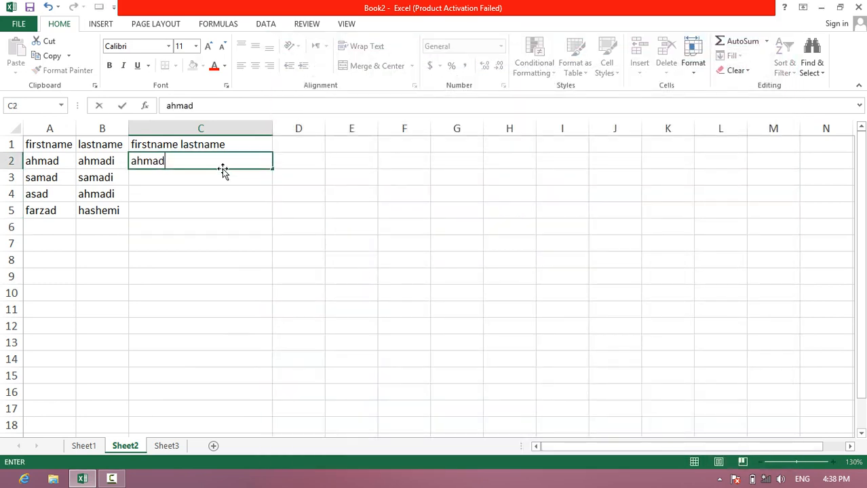
text( ahmad)
key(Return)
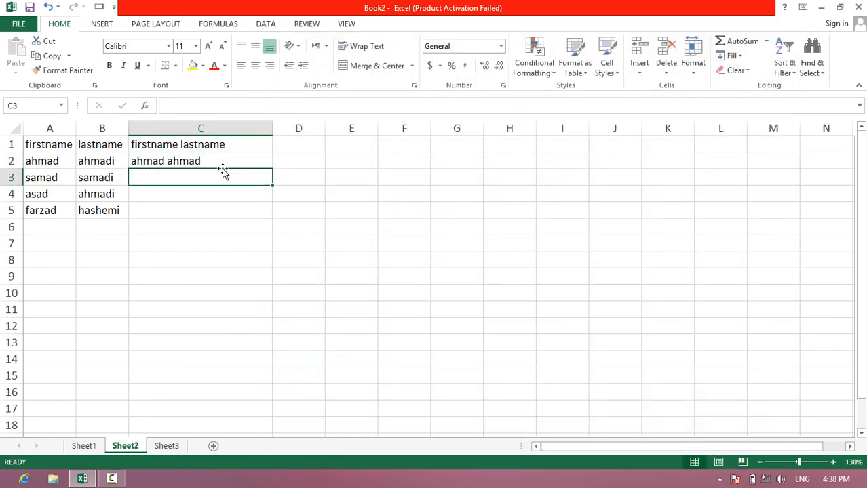
text(samad)
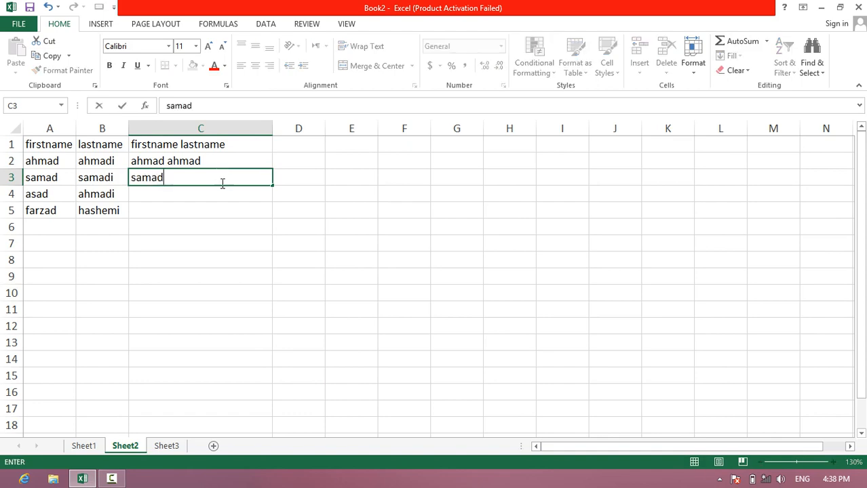
click(209, 229)
click(3, 24)
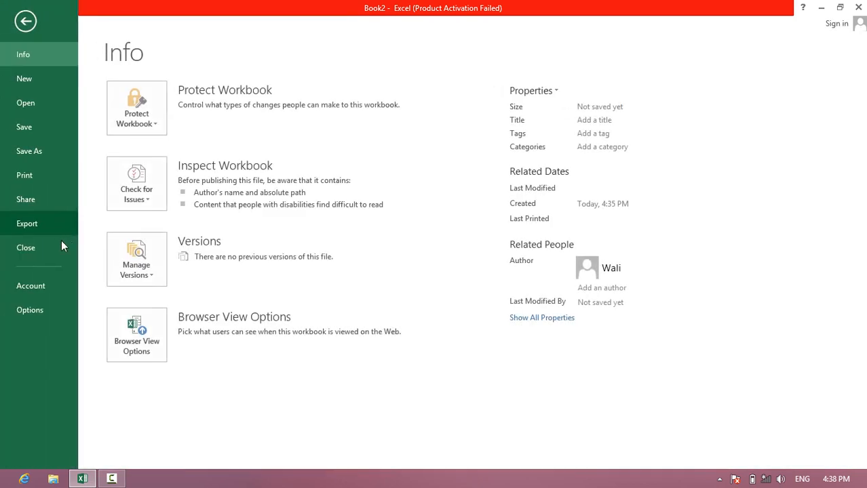
click(27, 310)
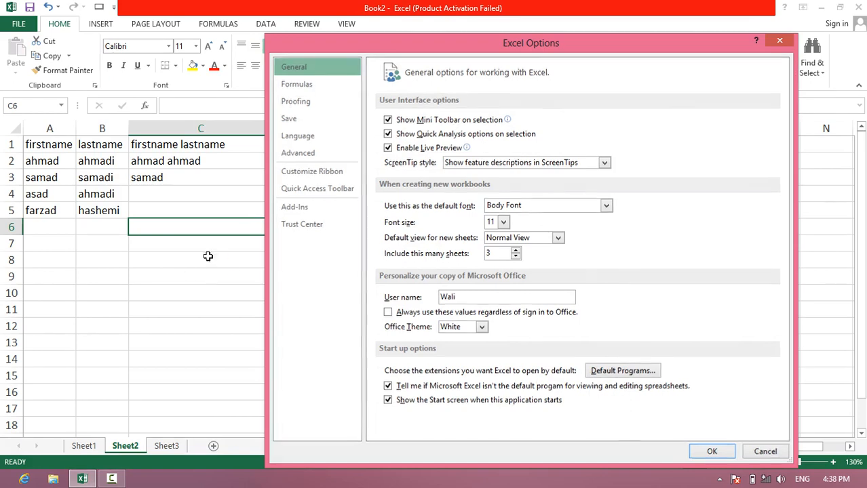
key(Escape)
- Clear the sample entries from cells C2 to C4
click(159, 144)
drag(162, 163, 164, 192)
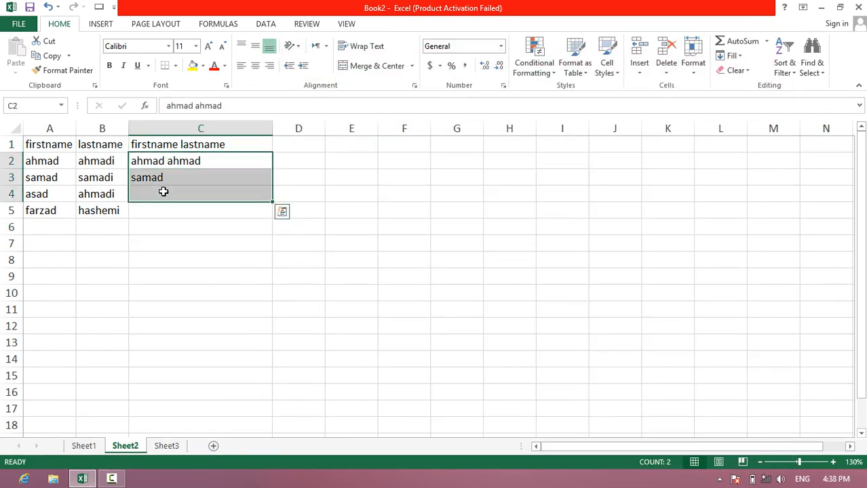
key(Delete)
- Run the Flash Fill command from C1 to fill the full names in column C, and undo the fill
click(172, 144)
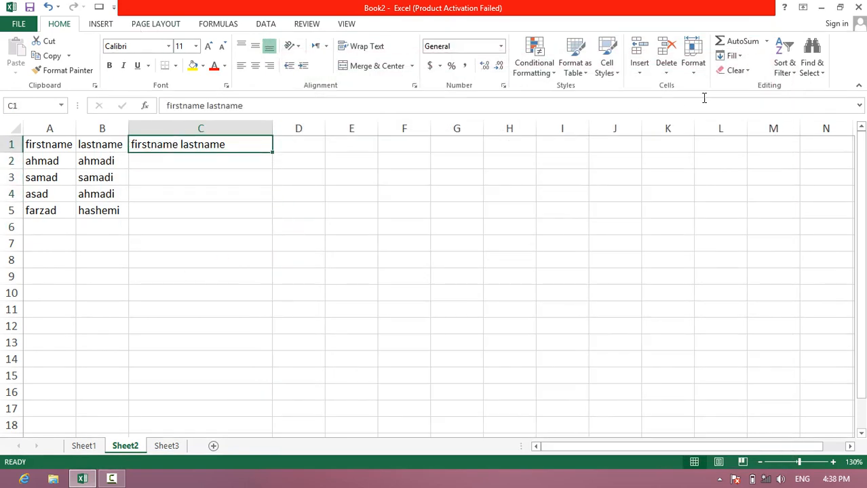
click(732, 55)
click(725, 177)
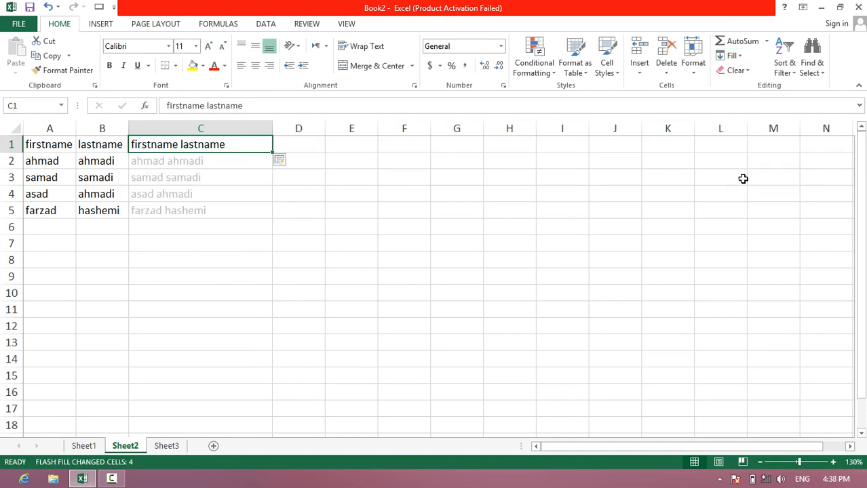
click(143, 128)
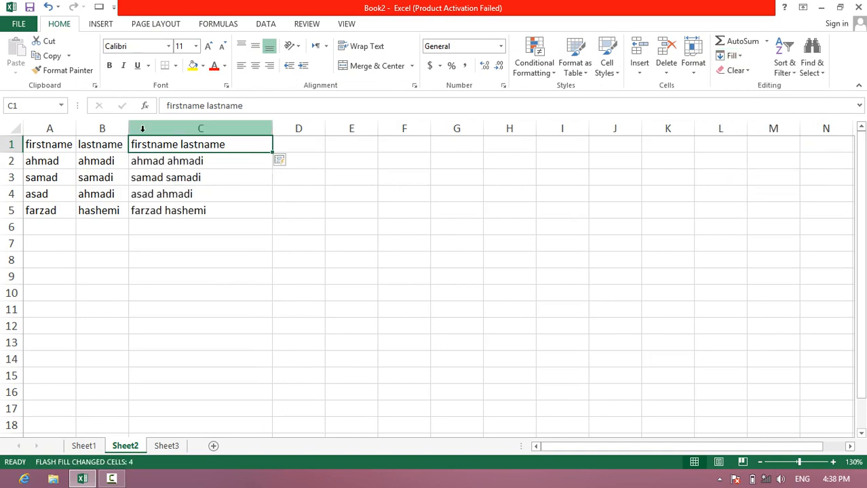
key(ctrl+z)
click(112, 225)
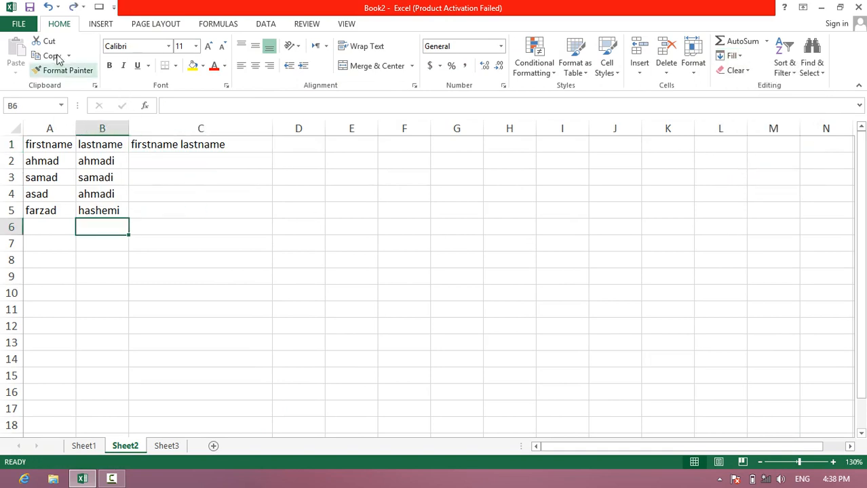
- Turn Automatically Flash Fill back on in the advanced editing options
click(19, 25)
click(28, 312)
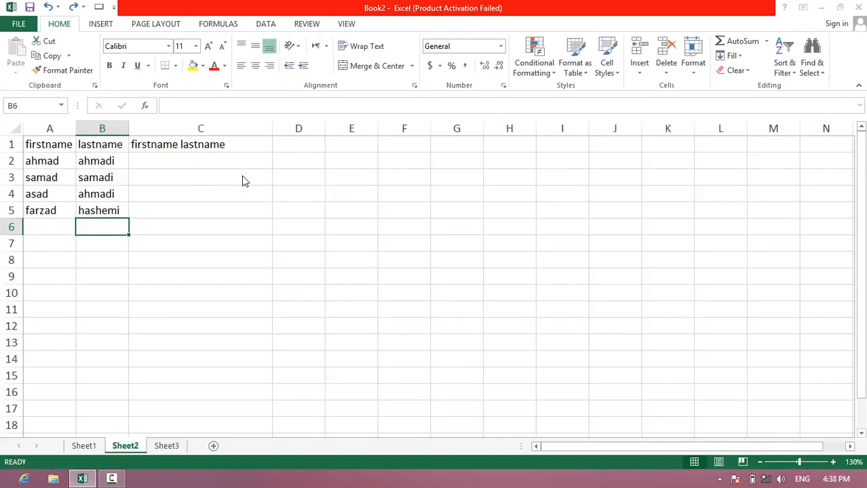
click(298, 152)
click(432, 263)
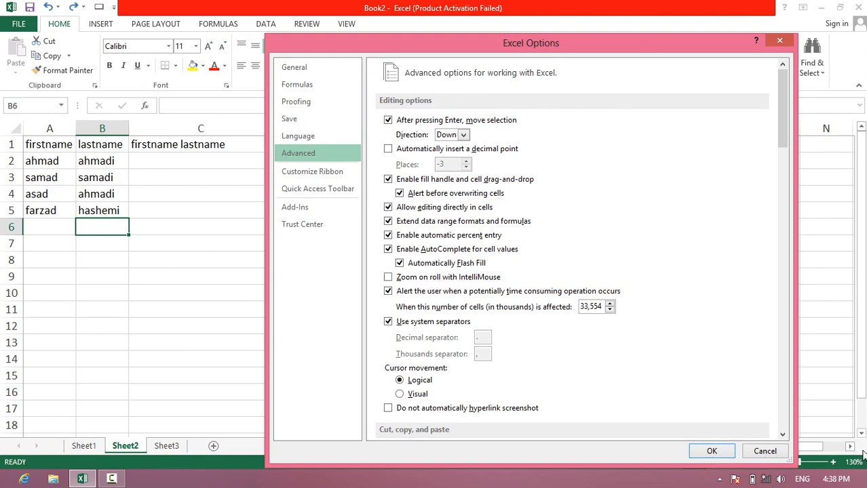
click(712, 451)
- Enable Zoom on roll with IntelliMouse in the advanced editing options
scroll(165, 227, down, 5)
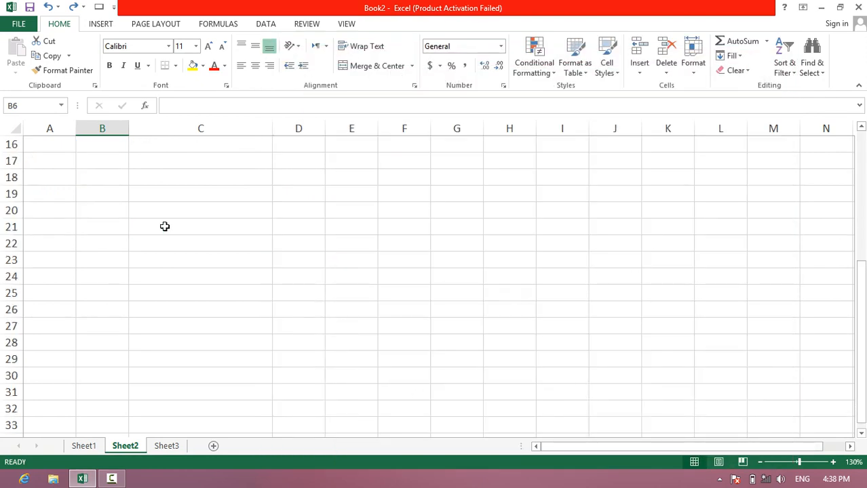
scroll(165, 227, up, 5)
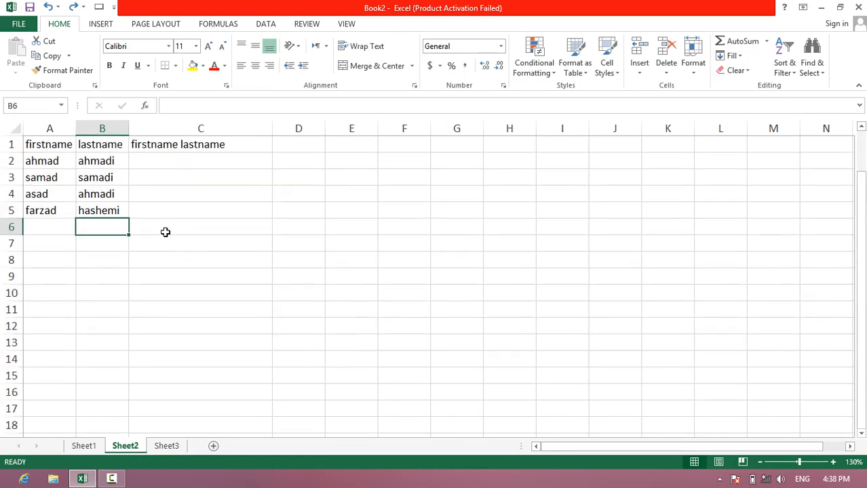
scroll(165, 232, down, 2)
scroll(165, 232, up, 2)
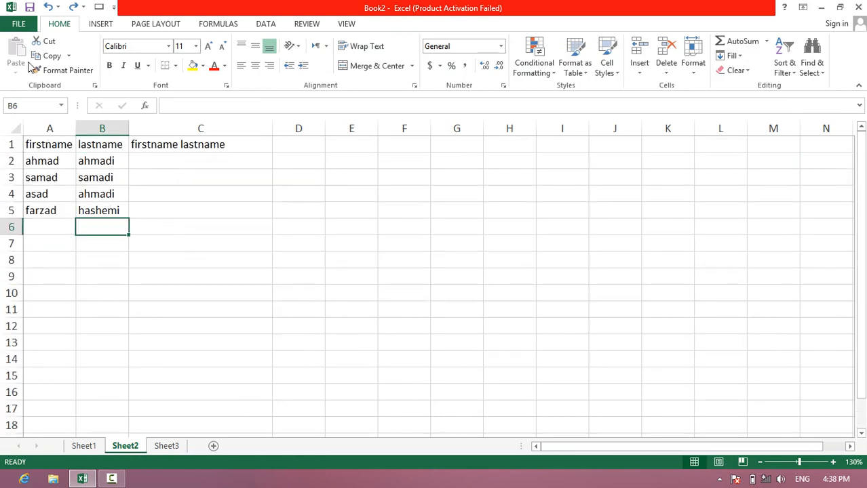
click(21, 25)
click(31, 306)
click(305, 171)
click(302, 154)
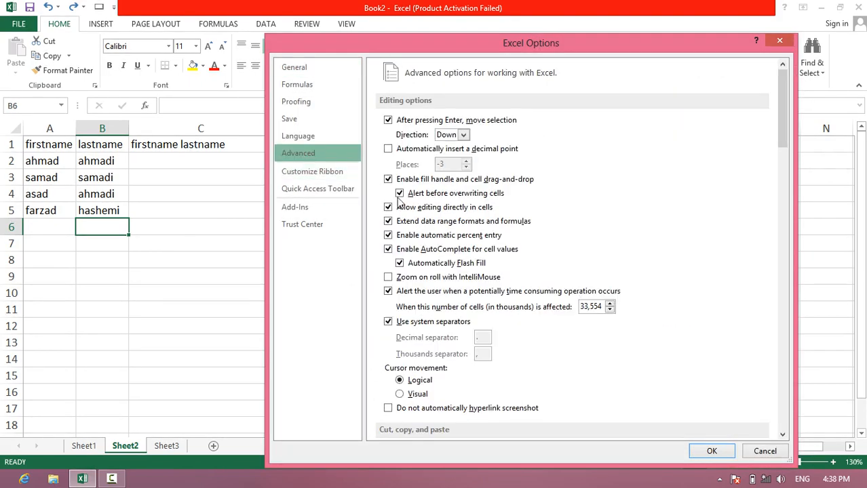
click(434, 278)
click(710, 451)
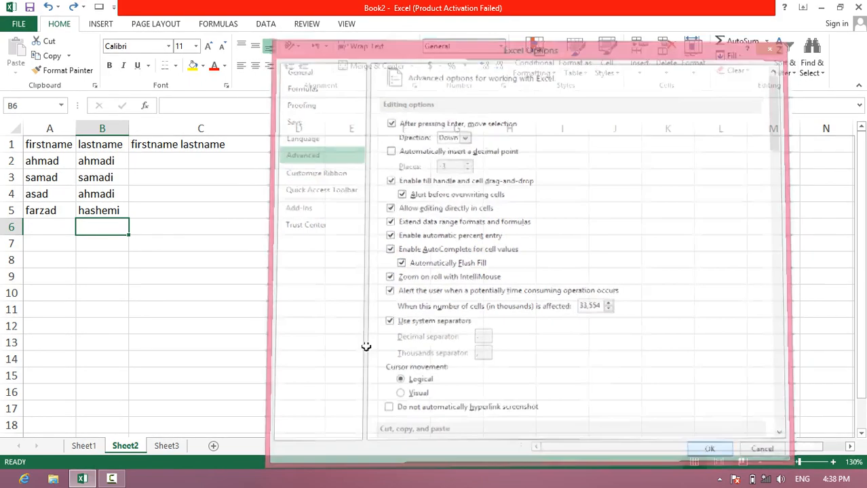
- Test wheel zooming by zooming the worksheet in and out repeatedly, finishing at 175%
scroll(162, 191, up, 2)
scroll(162, 192, down, 3)
scroll(162, 191, up, 3)
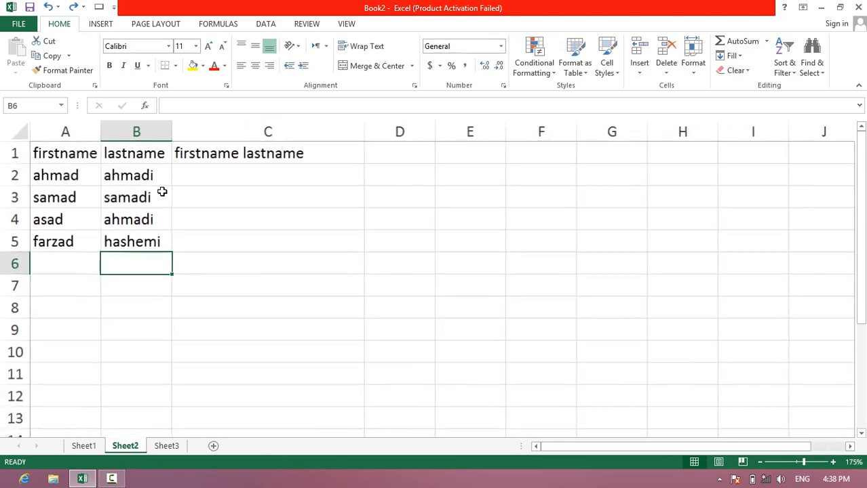
scroll(162, 192, down, 4)
scroll(162, 192, up, 5)
scroll(163, 191, down, 3)
scroll(163, 191, up, 3)
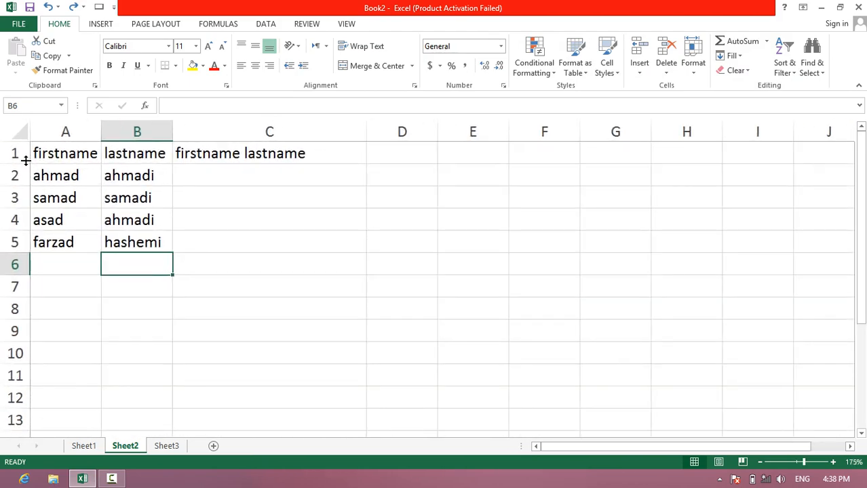
- Turn off Zoom on roll with IntelliMouse in the advanced editing options
click(18, 24)
click(38, 313)
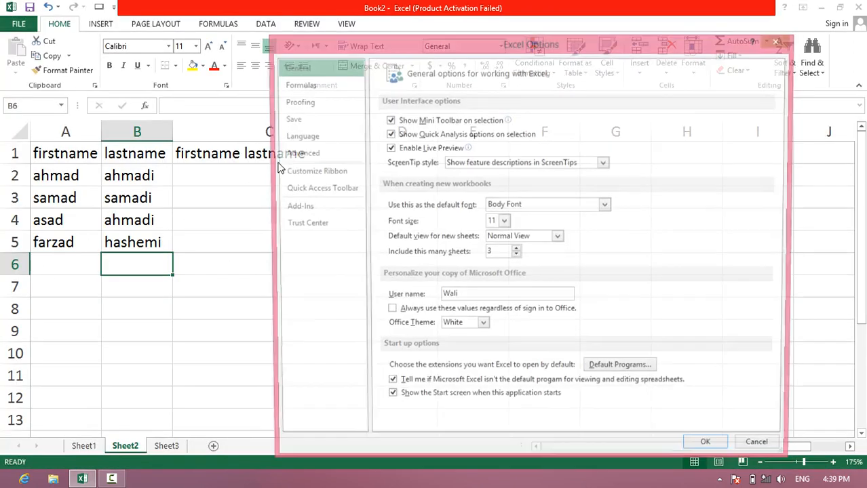
click(319, 155)
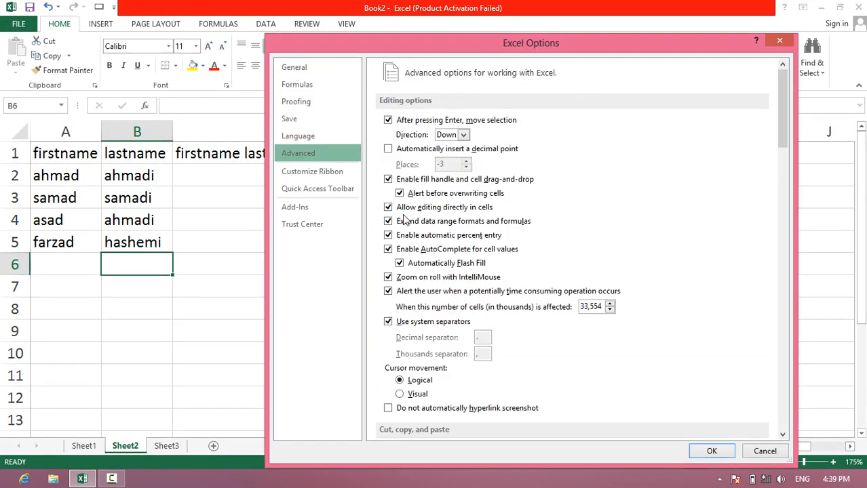
click(453, 278)
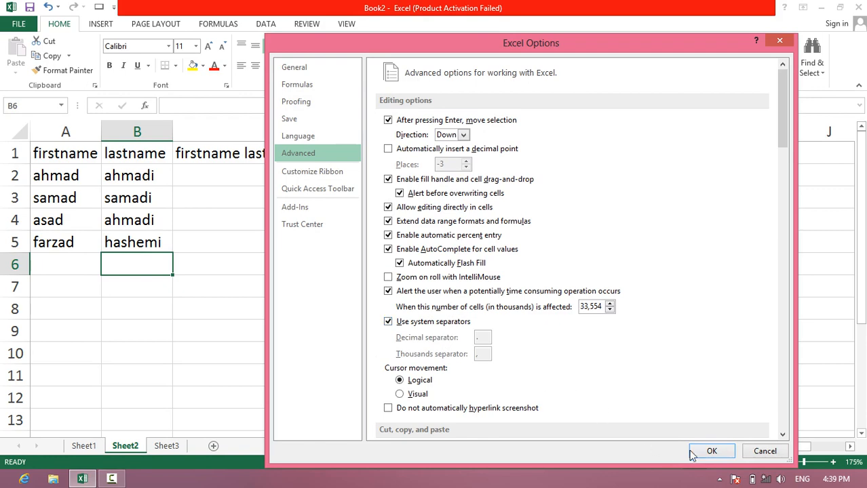
click(711, 451)
- Enter 1000 in D4 and apply the comma number style to it
click(428, 216)
text(1000)
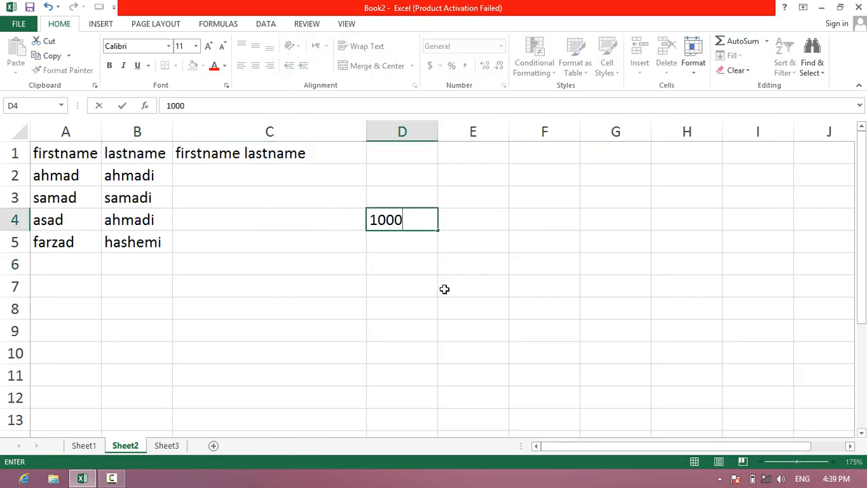
key(Return)
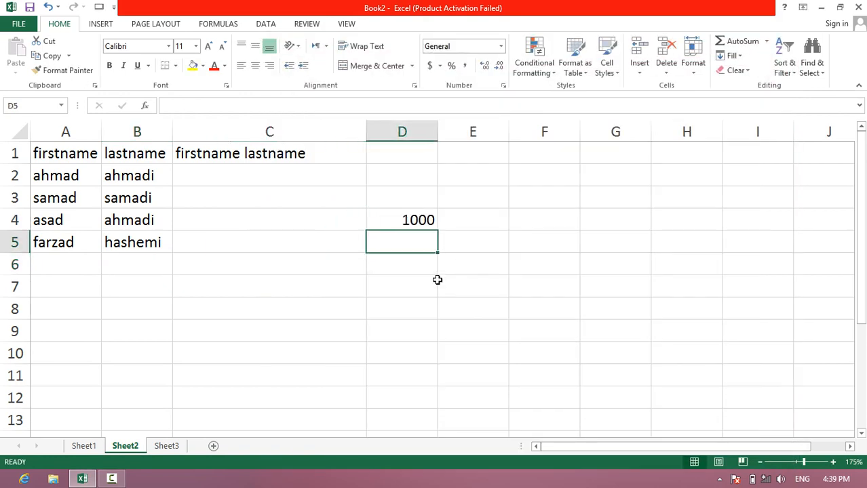
click(411, 218)
click(464, 66)
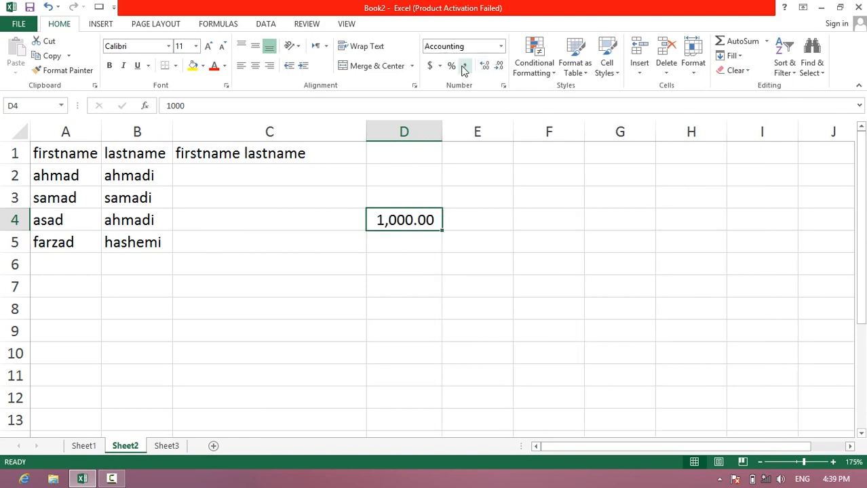
- Enter 300000 in D5 and apply the comma number style to it
click(392, 238)
text(300)
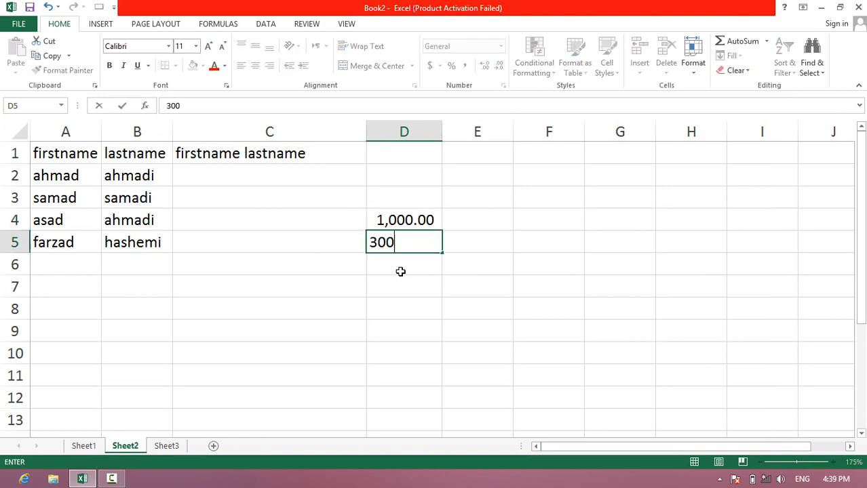
text(000)
key(Return)
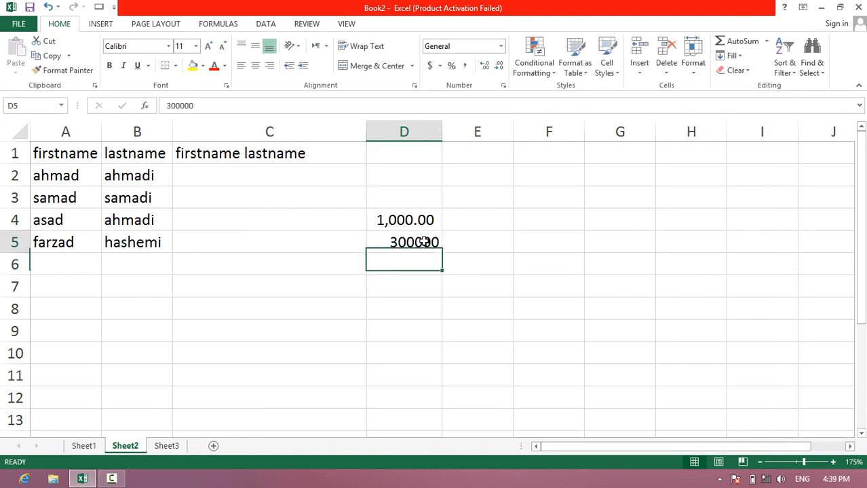
click(430, 242)
click(466, 67)
click(438, 346)
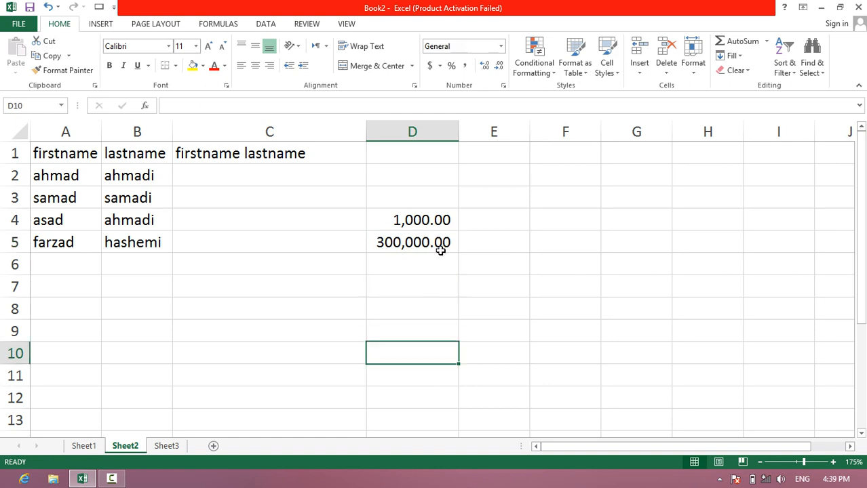
click(408, 264)
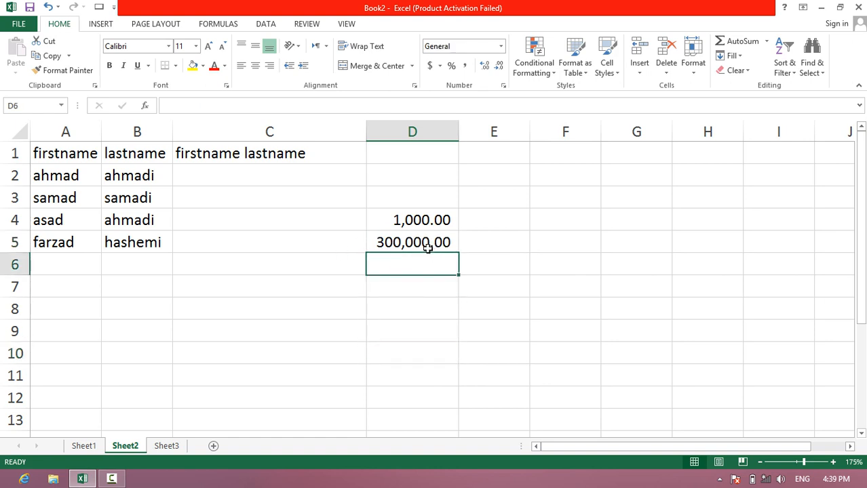
- Replace the system separators with "/" for decimals and "*" for thousands, and widen column D to fit the numbers
click(18, 23)
click(34, 311)
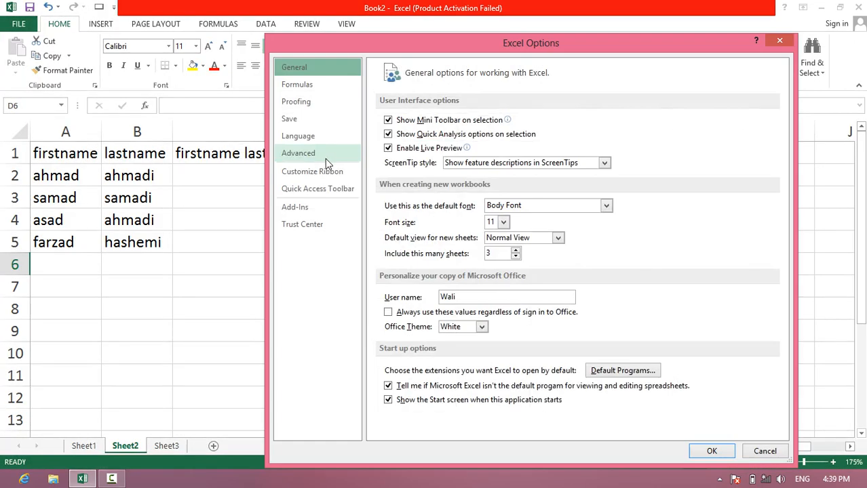
click(325, 157)
click(431, 323)
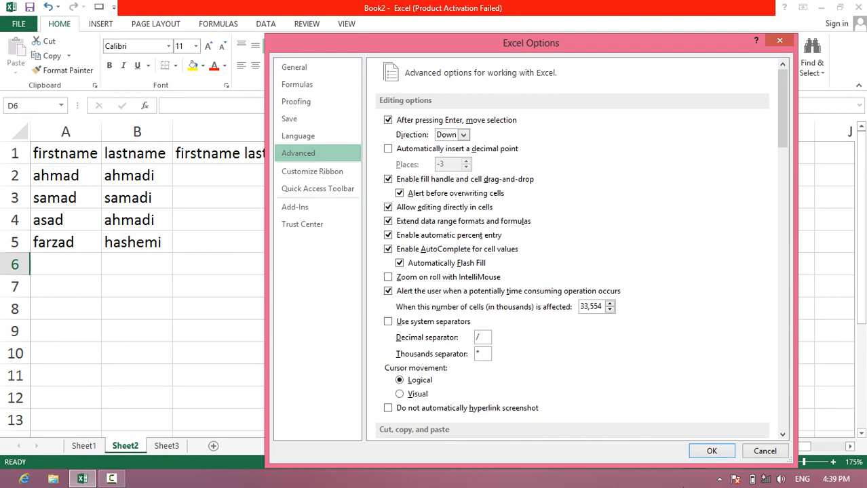
click(712, 451)
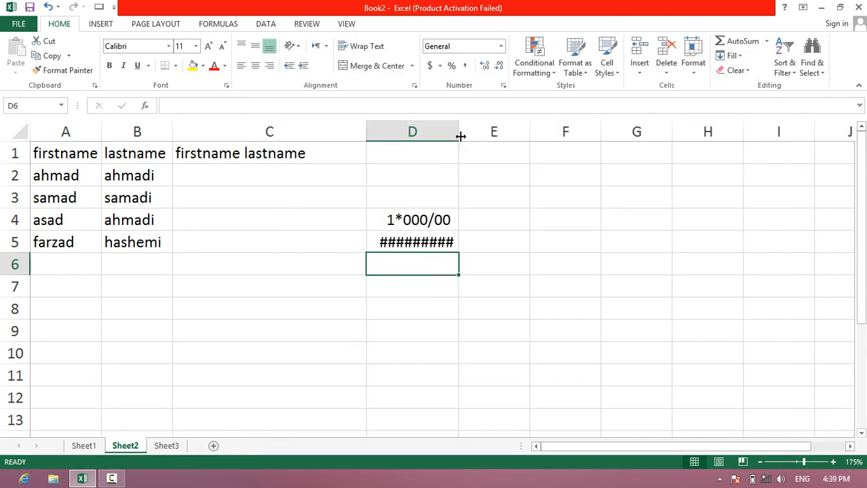
drag(461, 137, 465, 136)
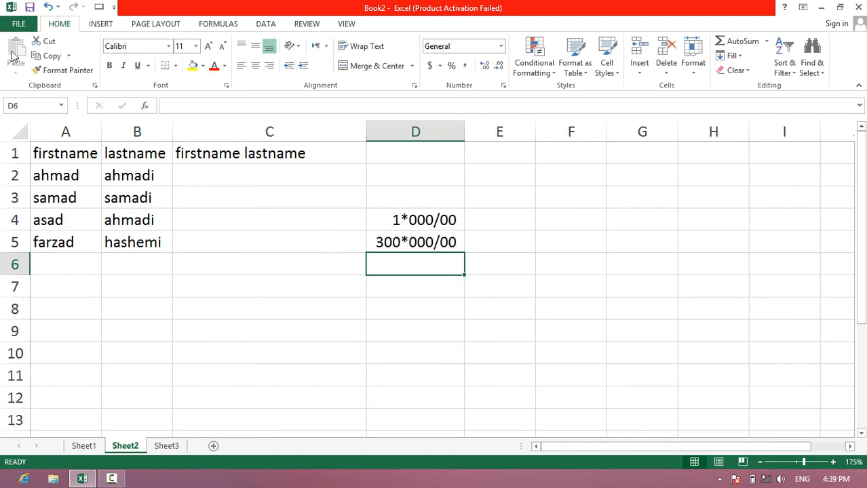
- Turn Use system separators back on in the advanced editing options
click(18, 24)
click(29, 309)
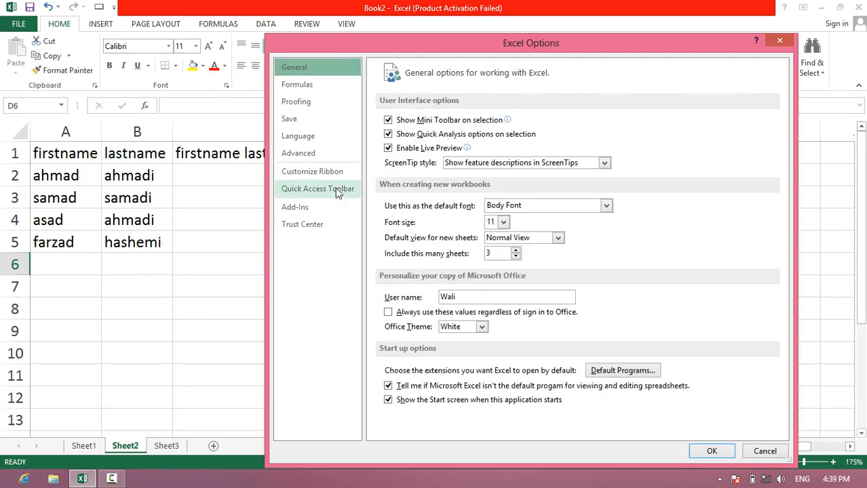
click(336, 155)
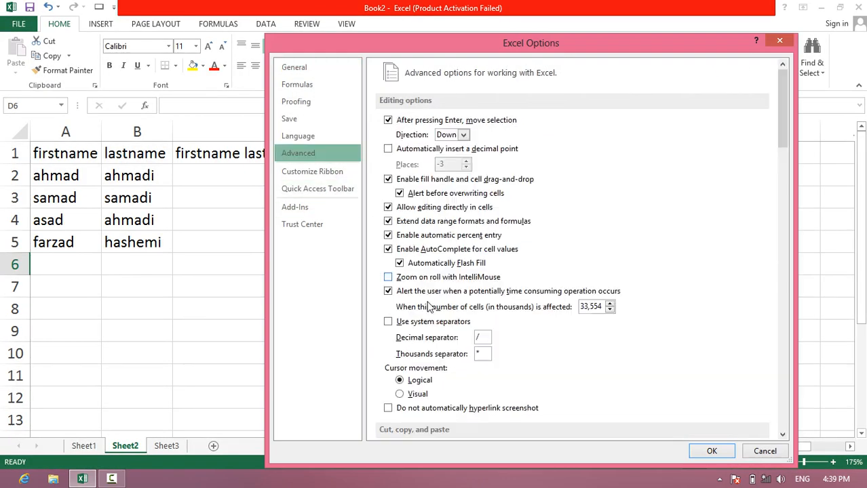
double_click(490, 337)
click(427, 323)
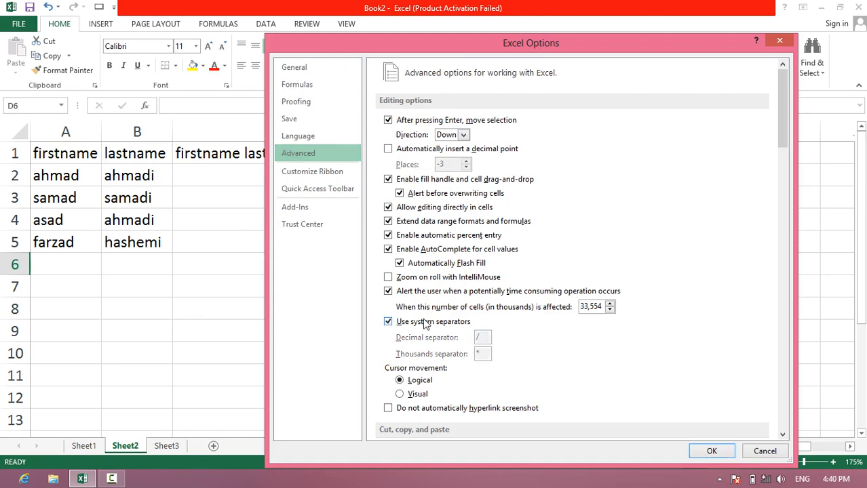
click(712, 451)
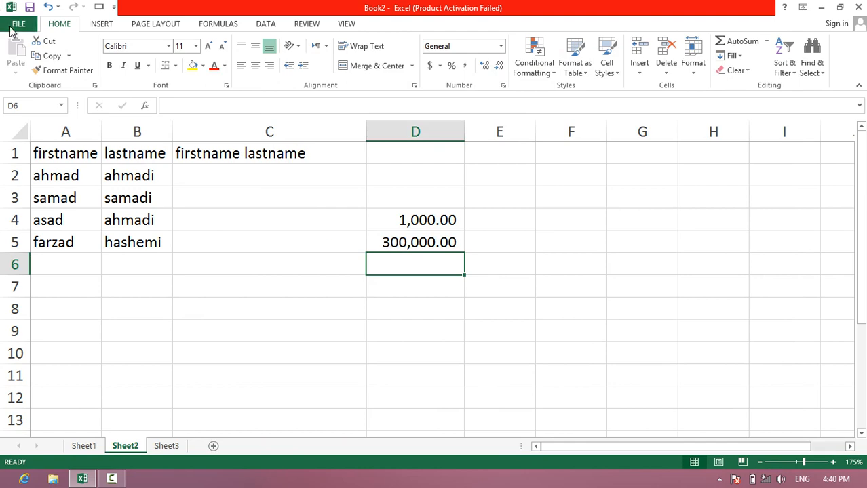
- Open the advanced options again and look through the editing options section
click(10, 26)
click(68, 310)
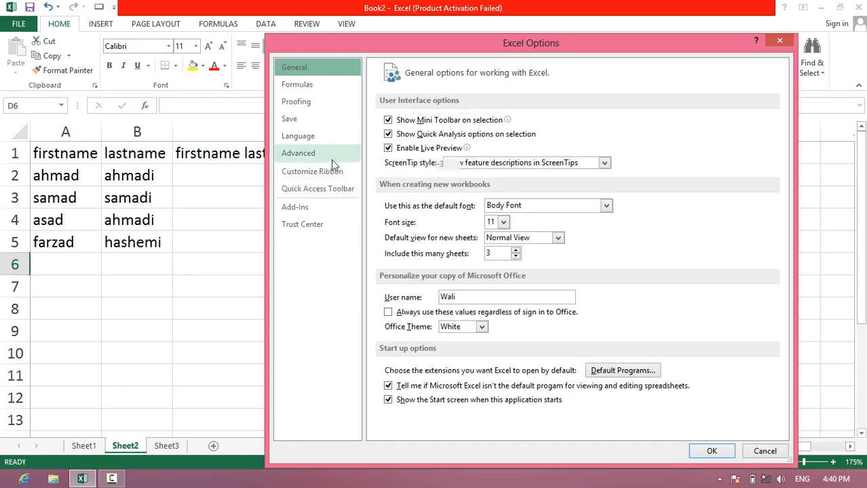
click(332, 159)
scroll(464, 364, down, 1)
scroll(464, 364, up, 1)
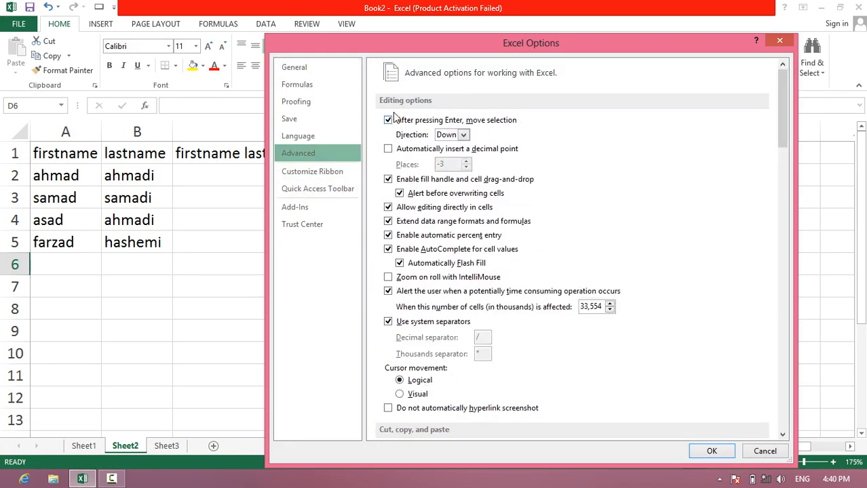
scroll(446, 198, down, 5)
scroll(447, 198, up, 4)
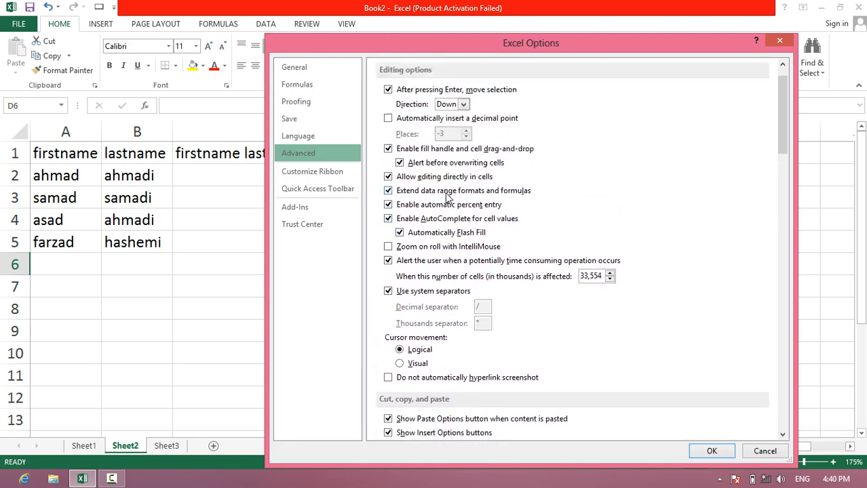